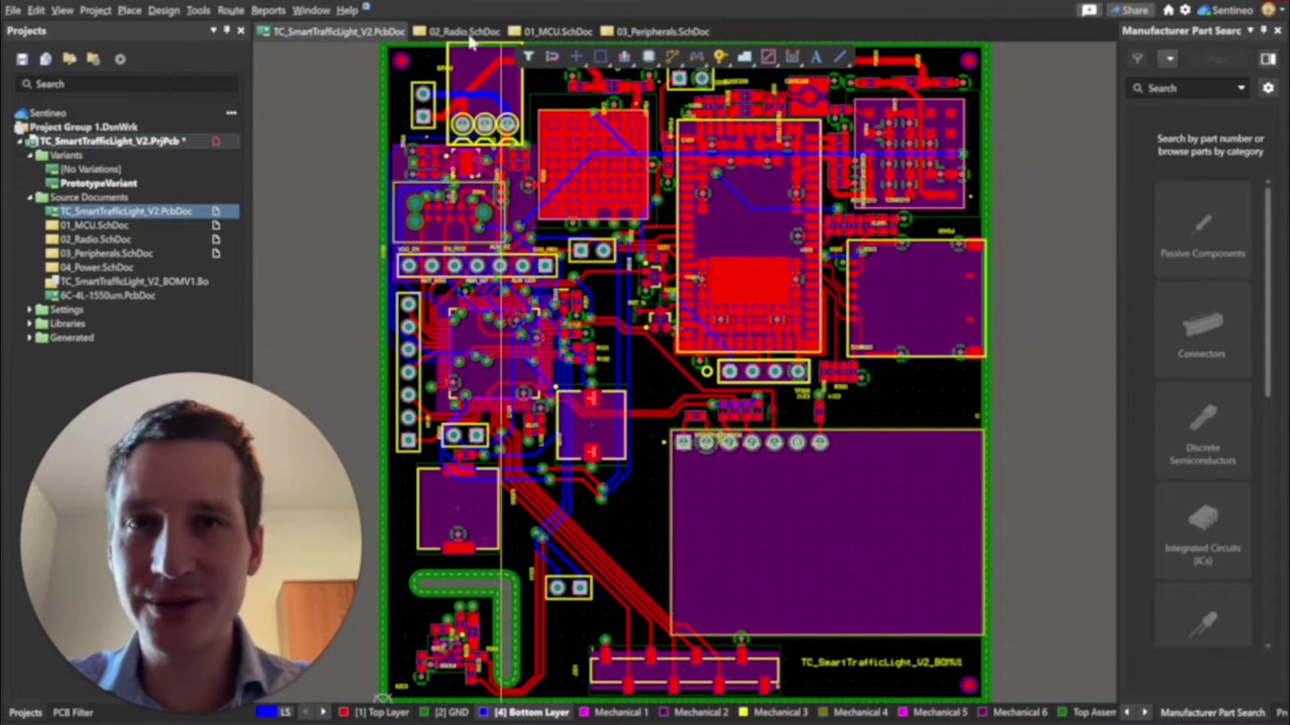
- Preview the 03_Peripherals sheet in variant view, then show the PCB zoomed in 3D
left_click(655, 32)
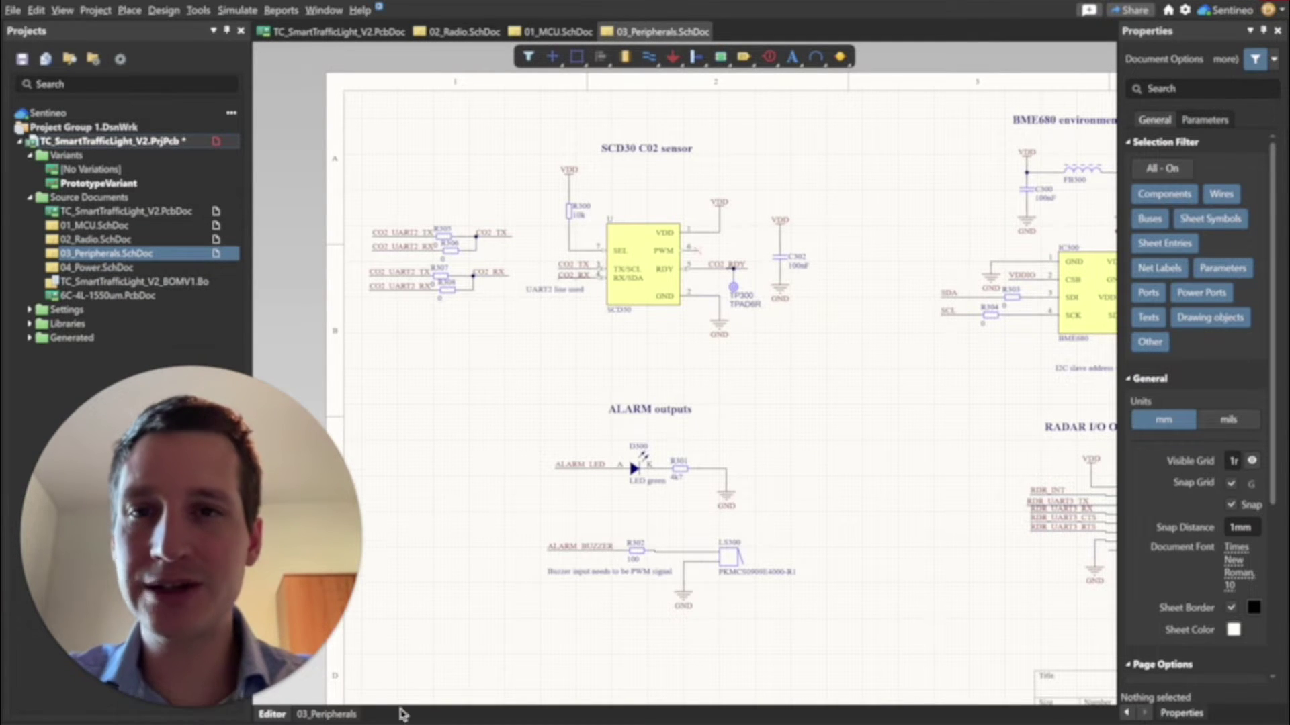
left_click(327, 714)
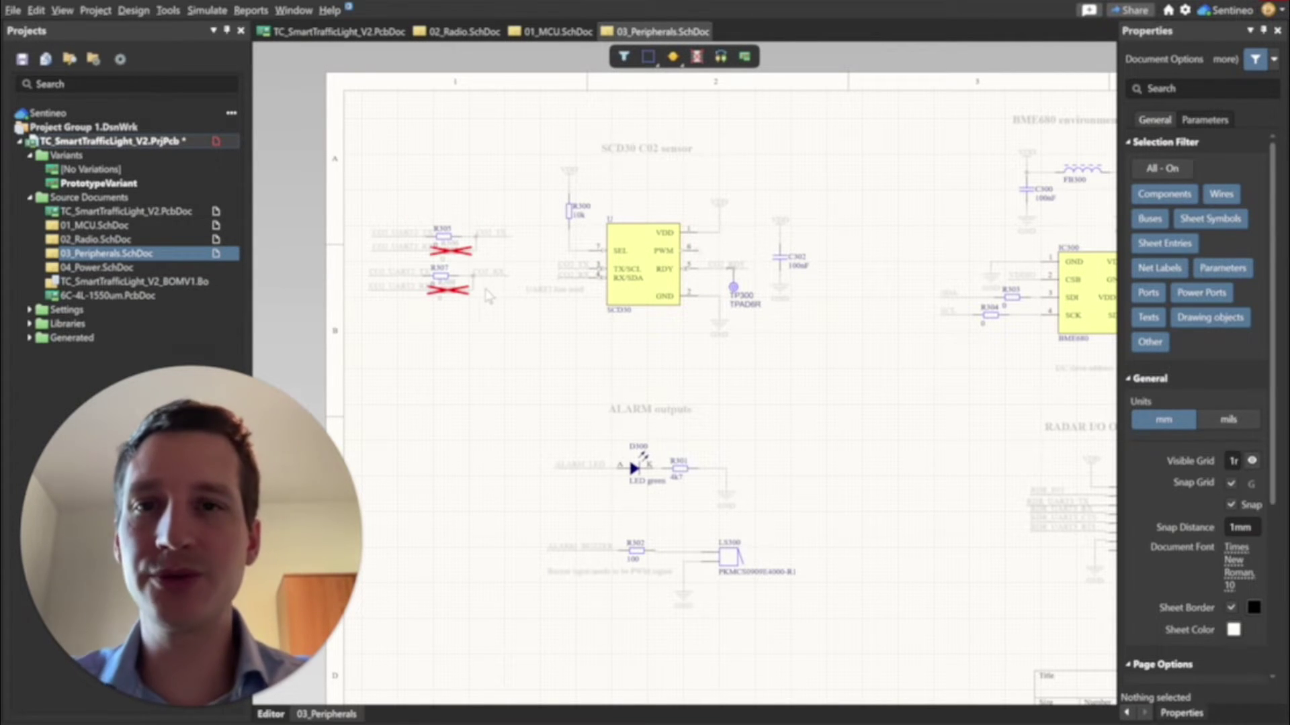
left_click(346, 31)
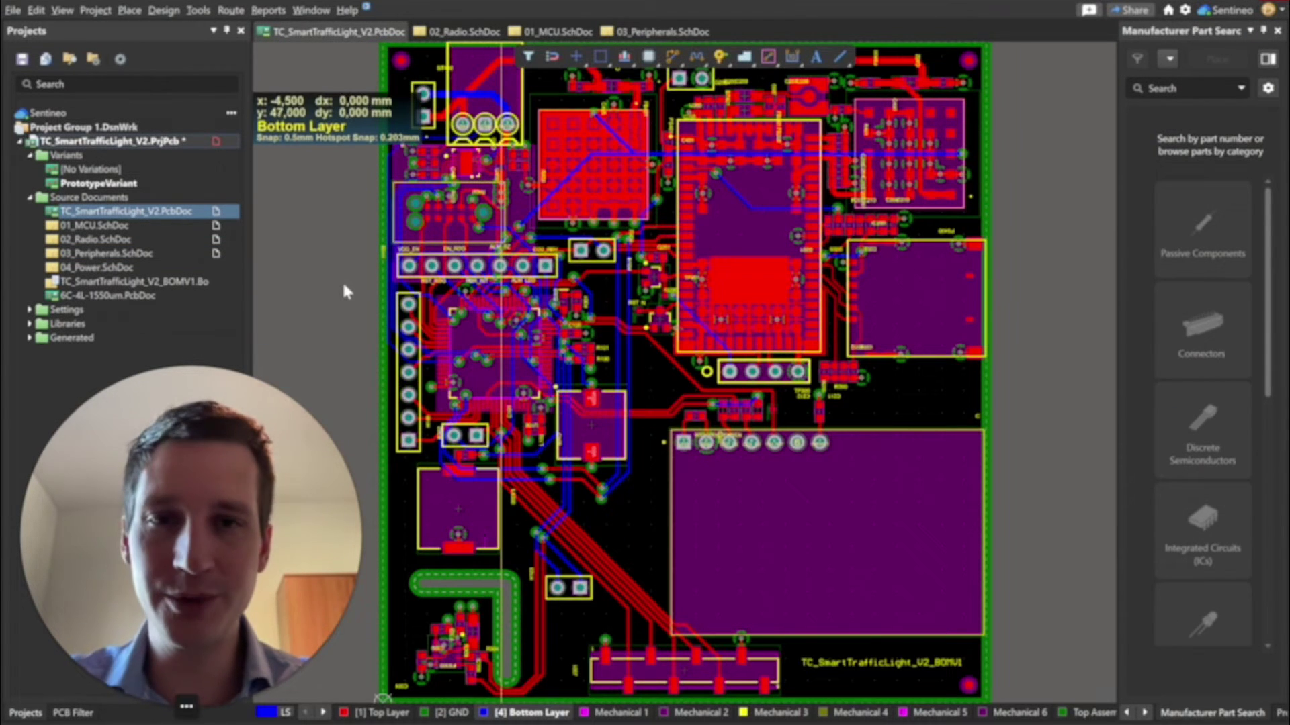
key("3")
scroll(761, 410, "up", 5, "ctrl")
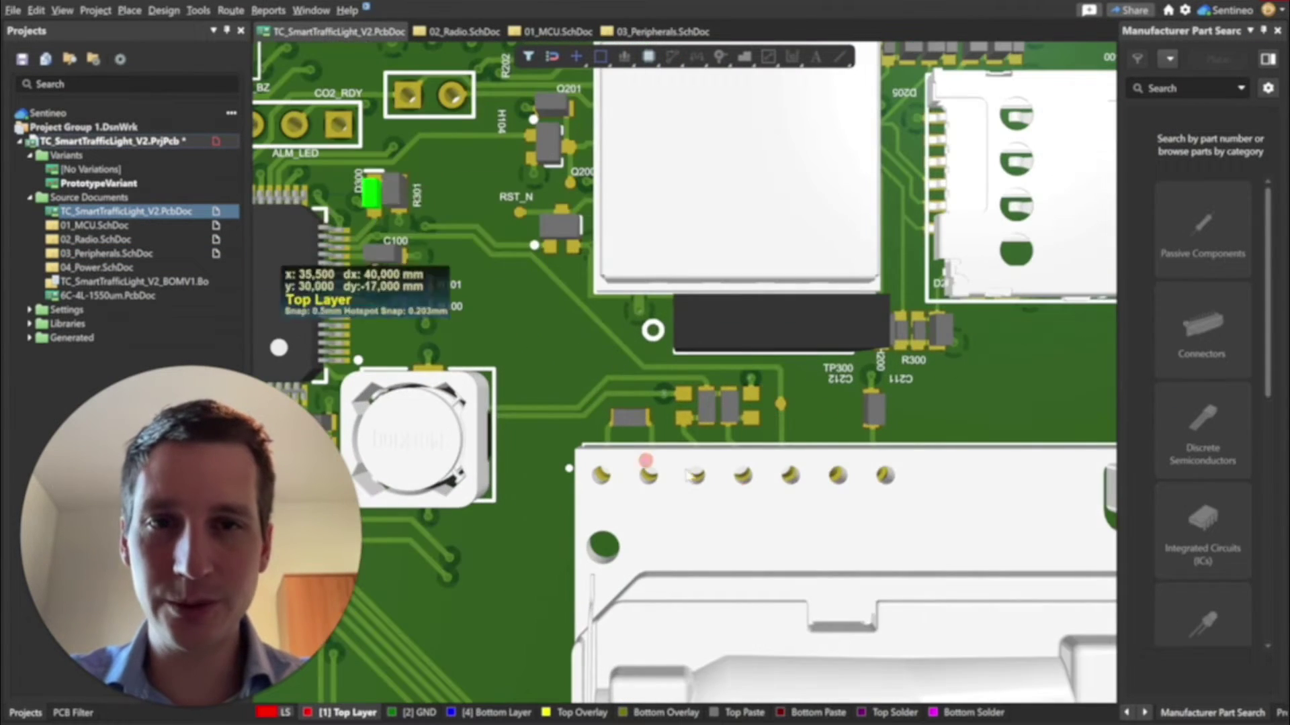
scroll(645, 430, "up", 2, "ctrl")
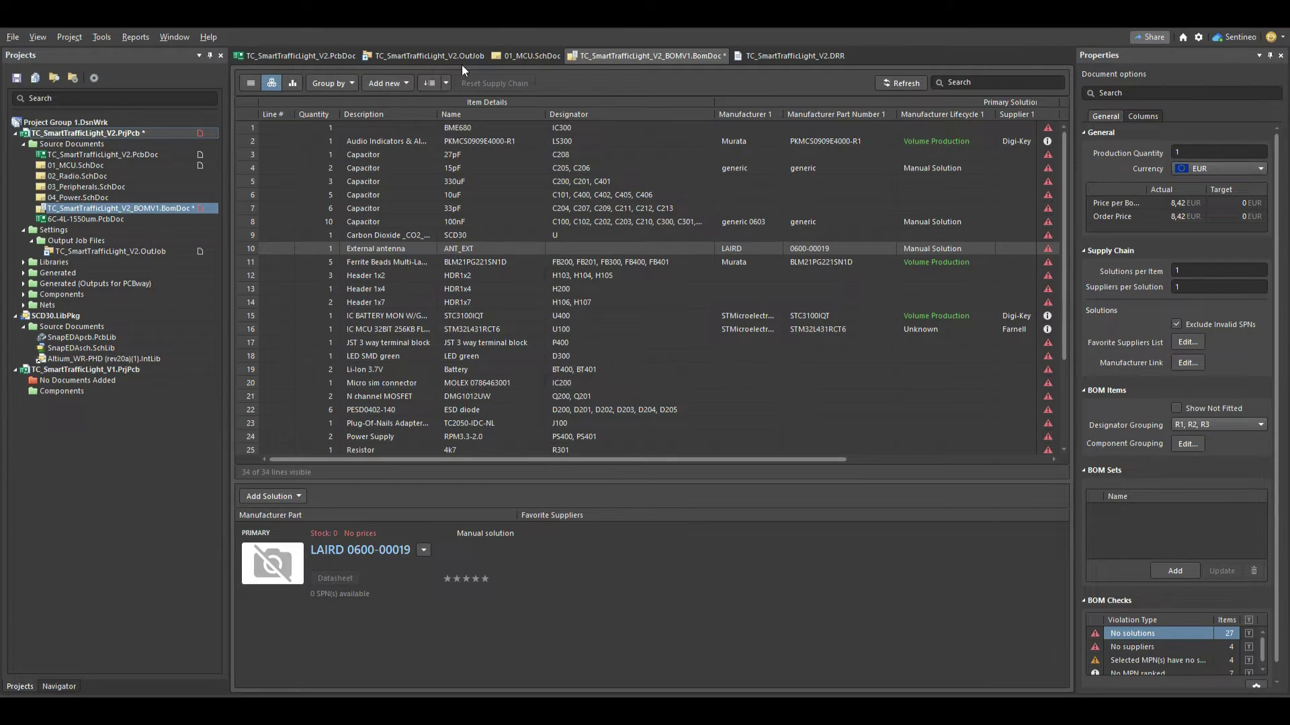
- Show the 01_MCU.SchDoc sheet with the STM32L431RCT6 microcontroller
left_click(522, 54)
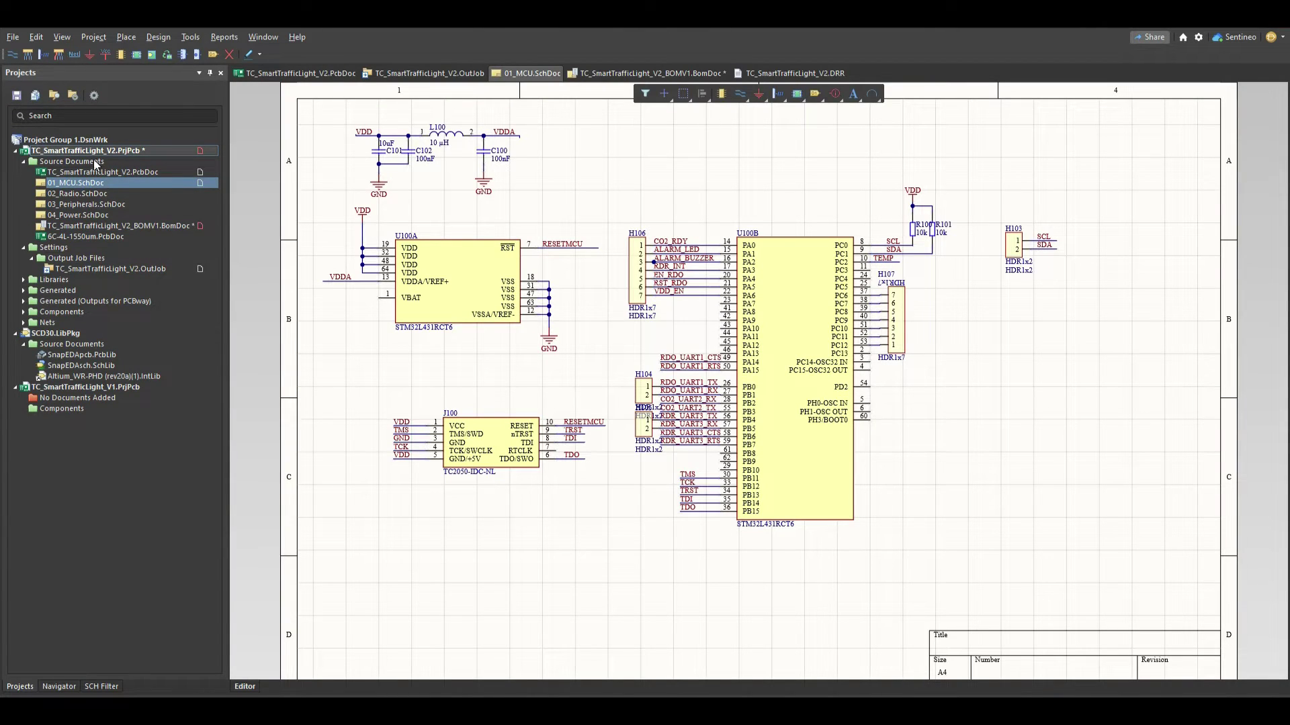
- Add a project variant described as 'PrototypeVariant' from the project's Variants dialog
right_click(95, 151)
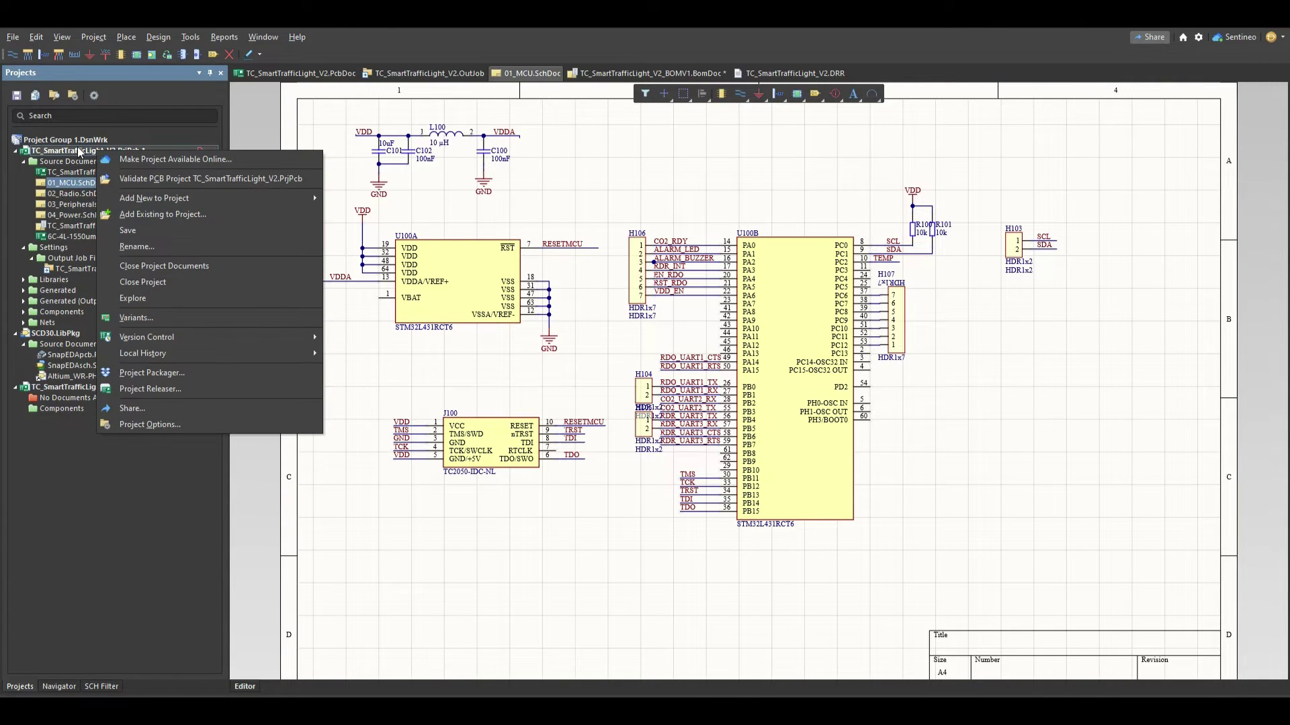
left_click(140, 317)
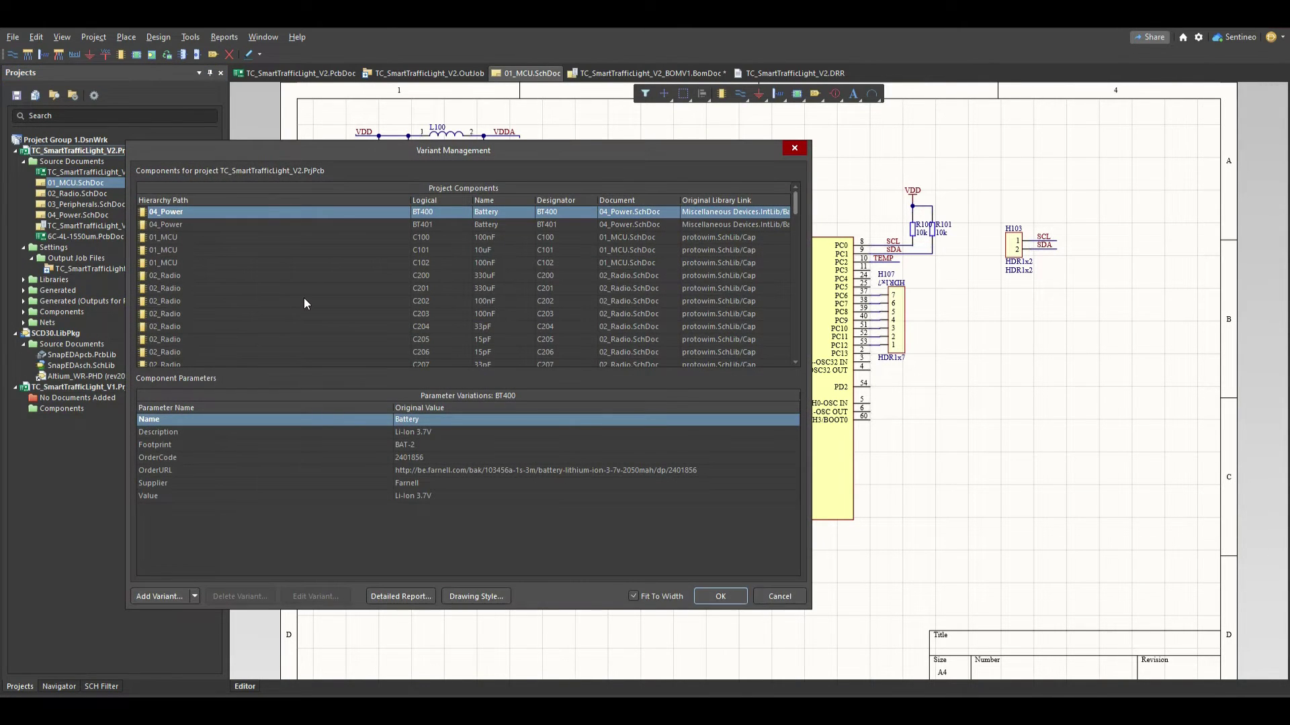
left_click(166, 597)
left_click_drag(561, 233, 425, 233)
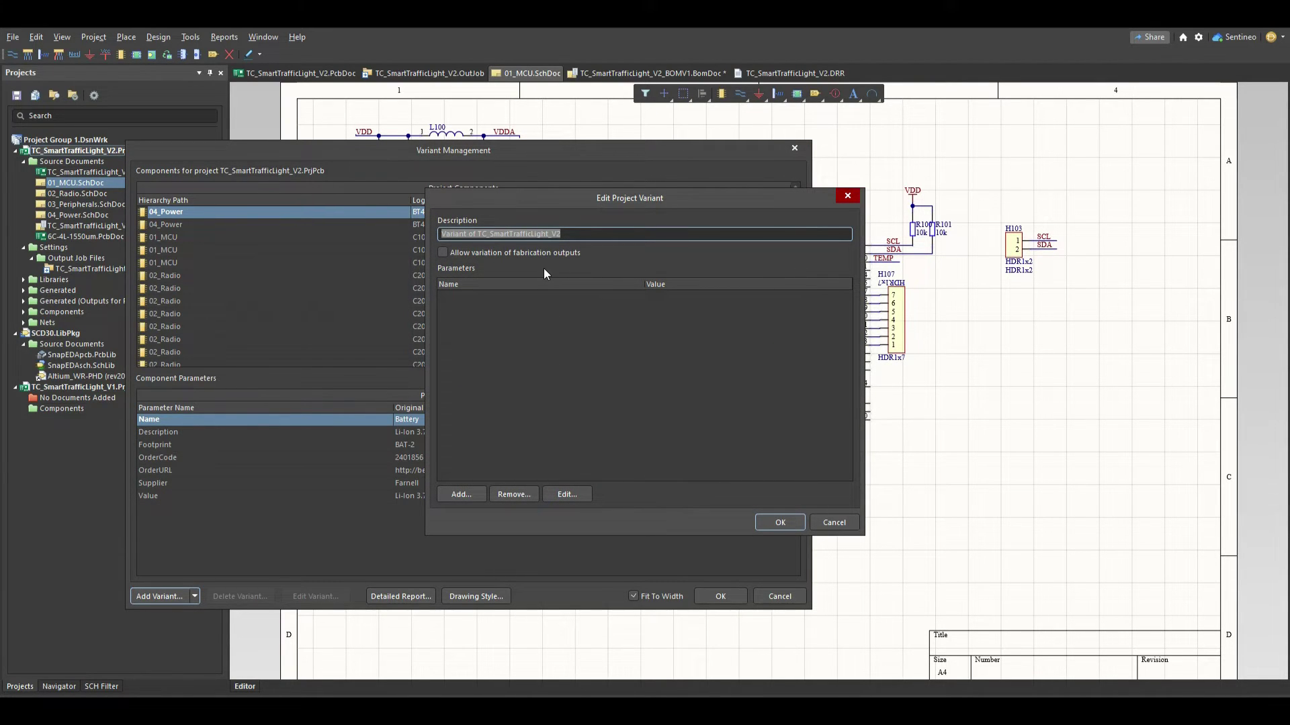
type("Proto")
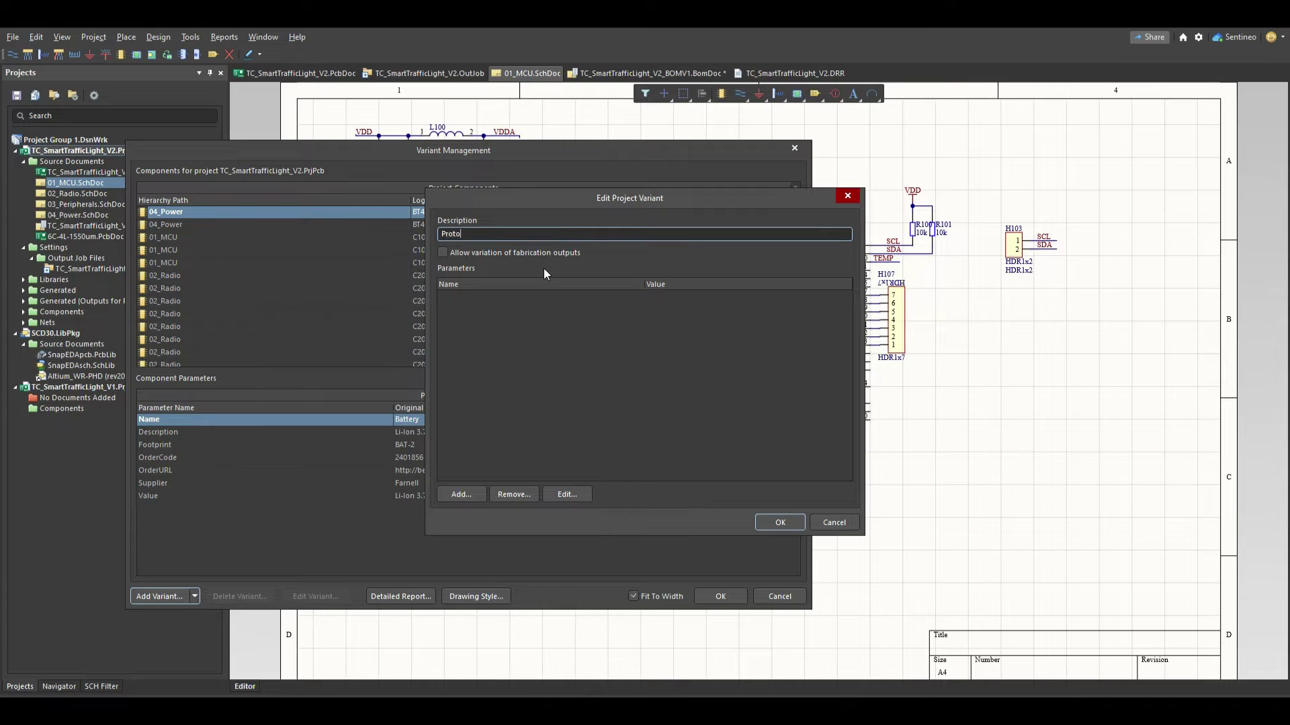
type("typeVariant")
left_click(779, 522)
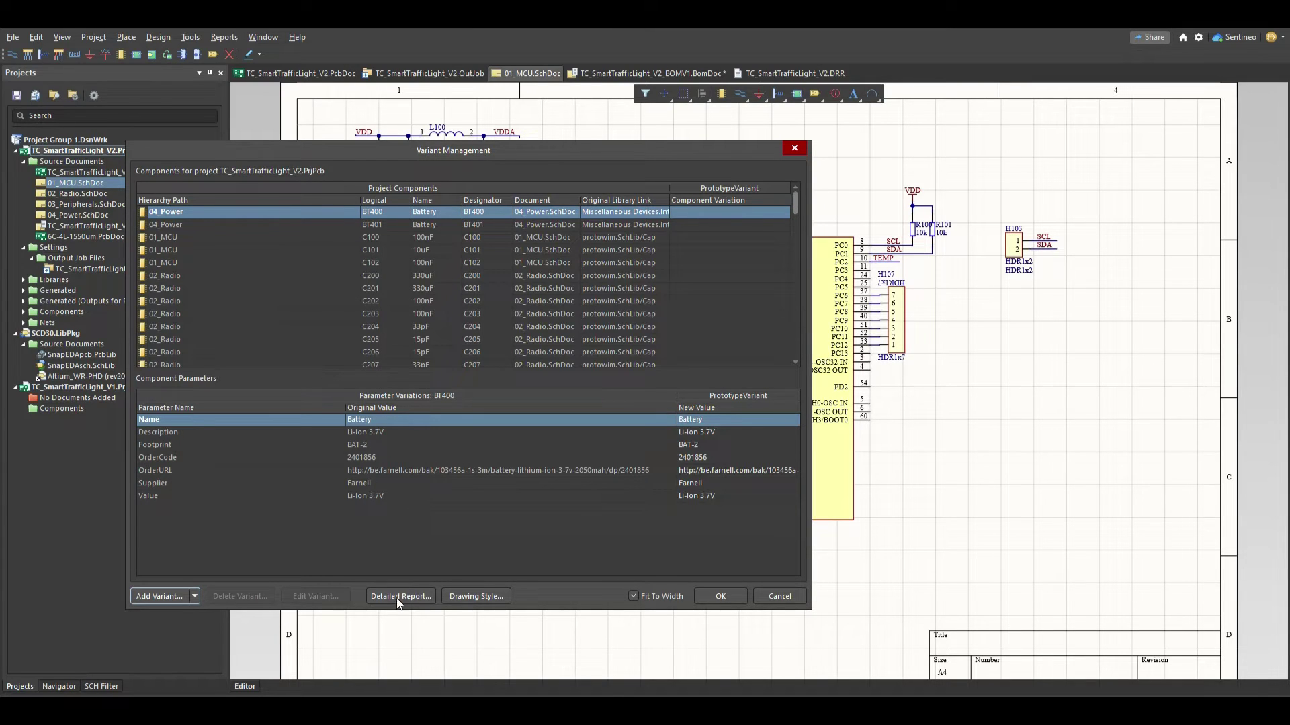
- Start a second variant with a parameter, then cancel it without adding anything
left_click(159, 597)
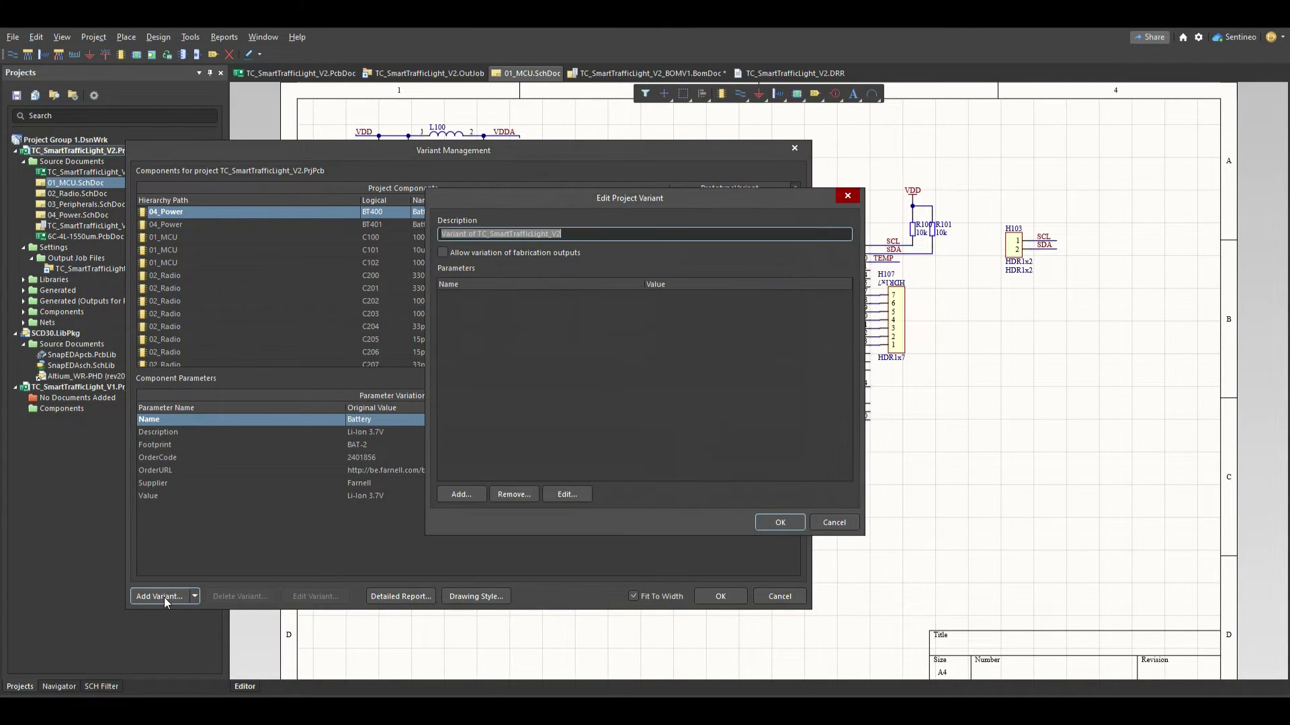
left_click(459, 495)
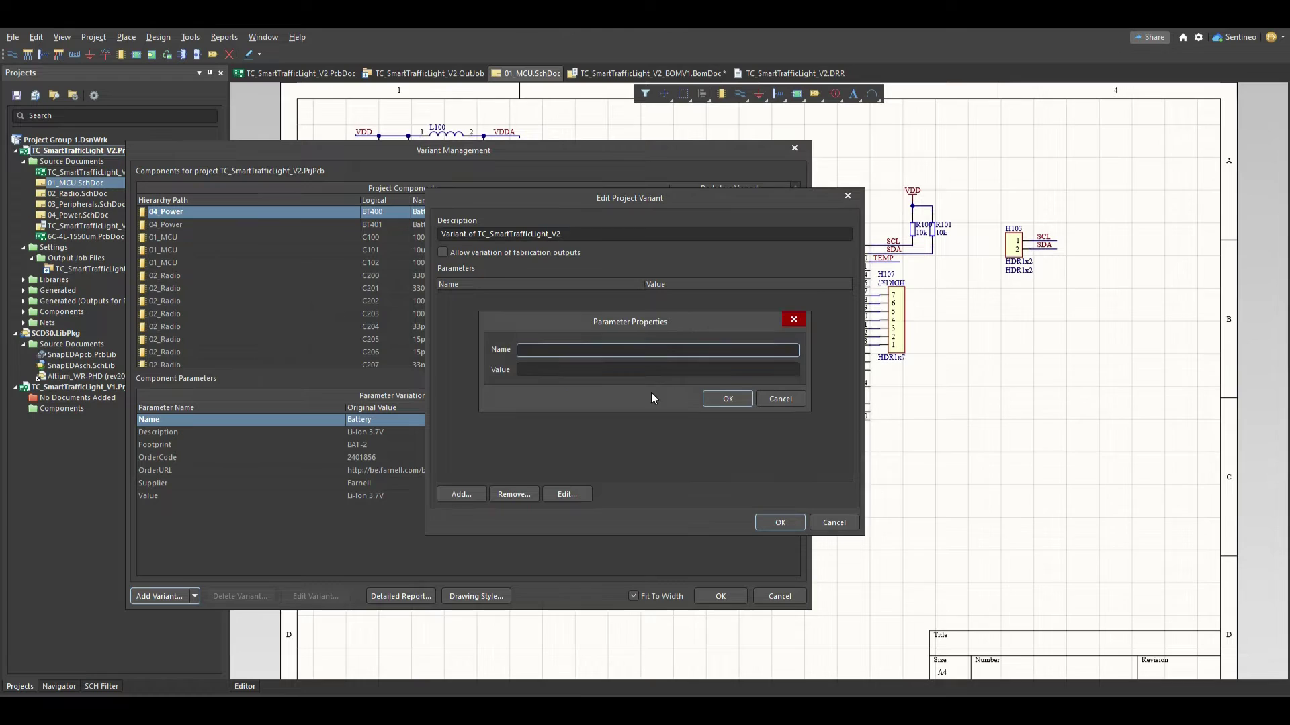
left_click(774, 399)
left_click(821, 522)
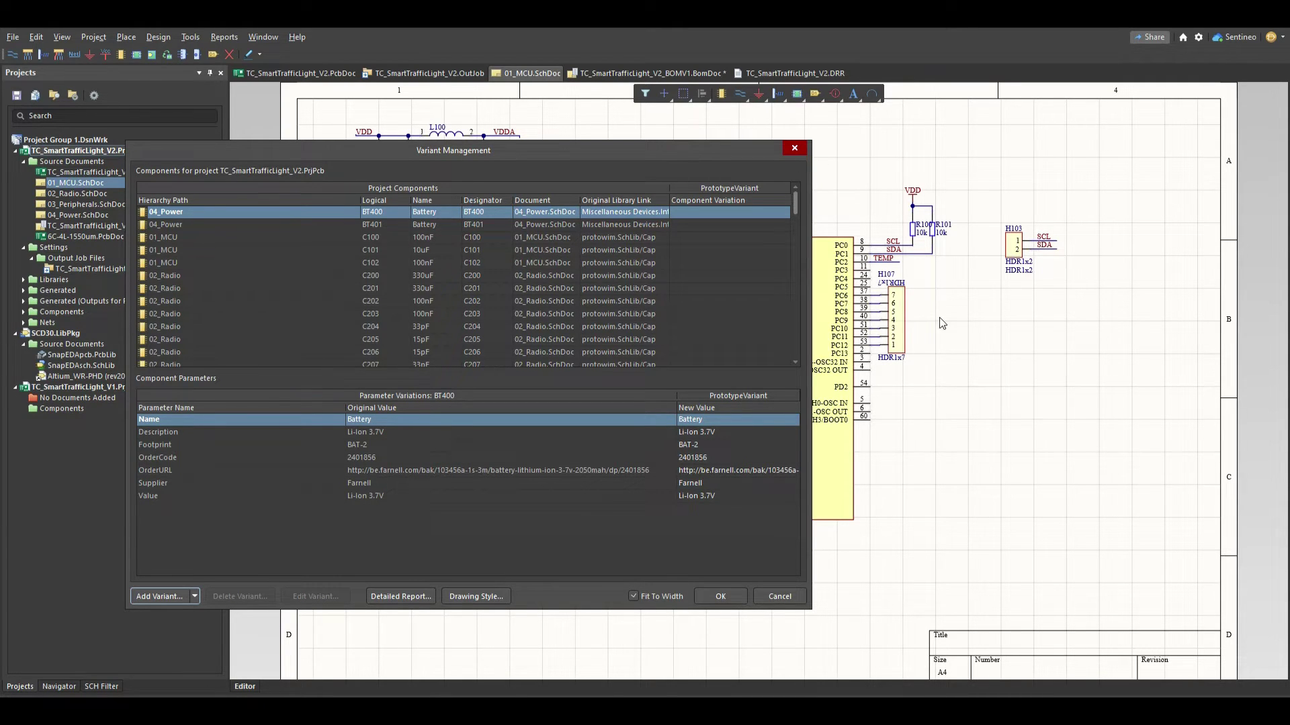
- Accept the variants and zoom the 03_Peripherals sheet to the SCD30 CO2 sensor circuit
left_click(716, 596)
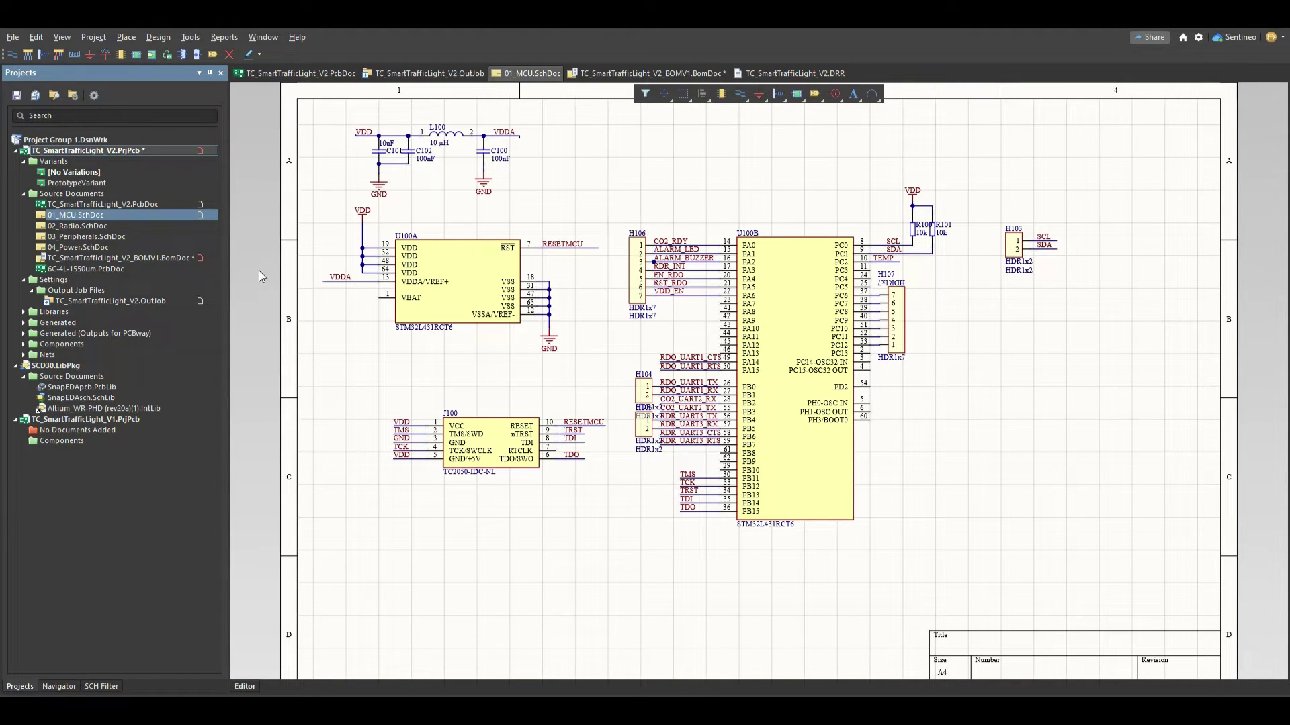
double_click(81, 235)
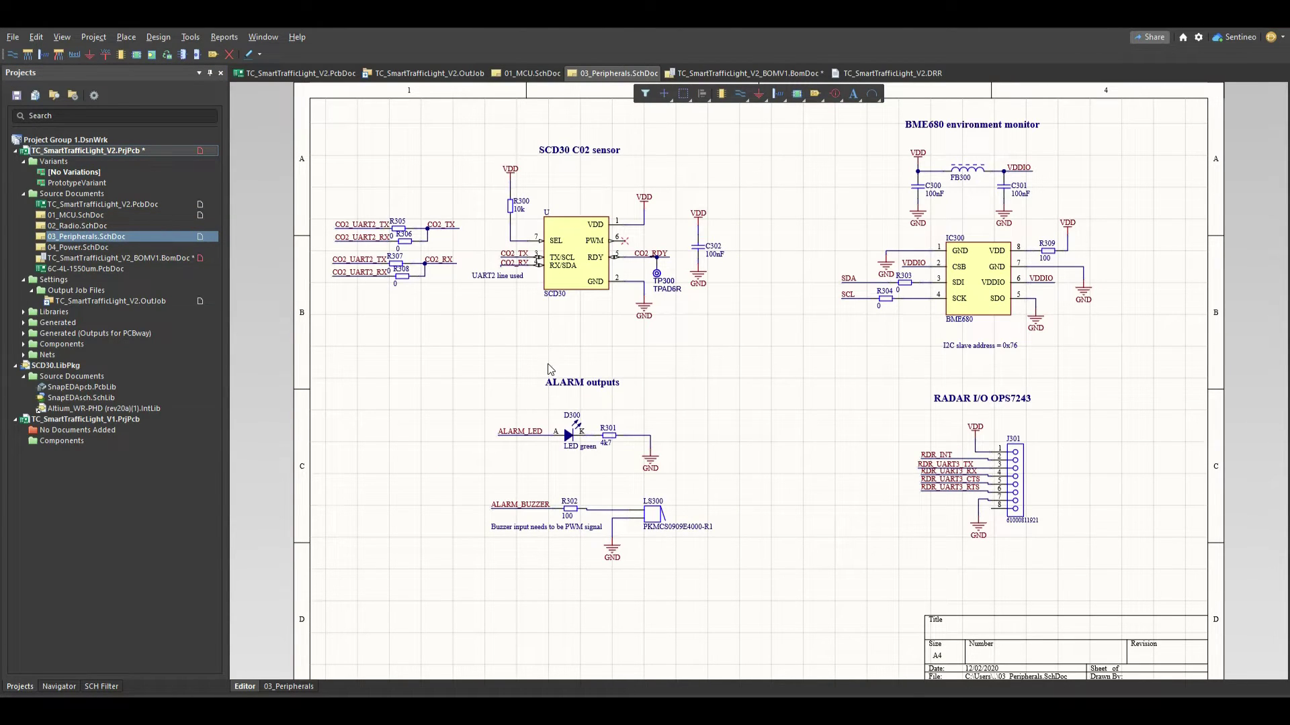
right_click(356, 309)
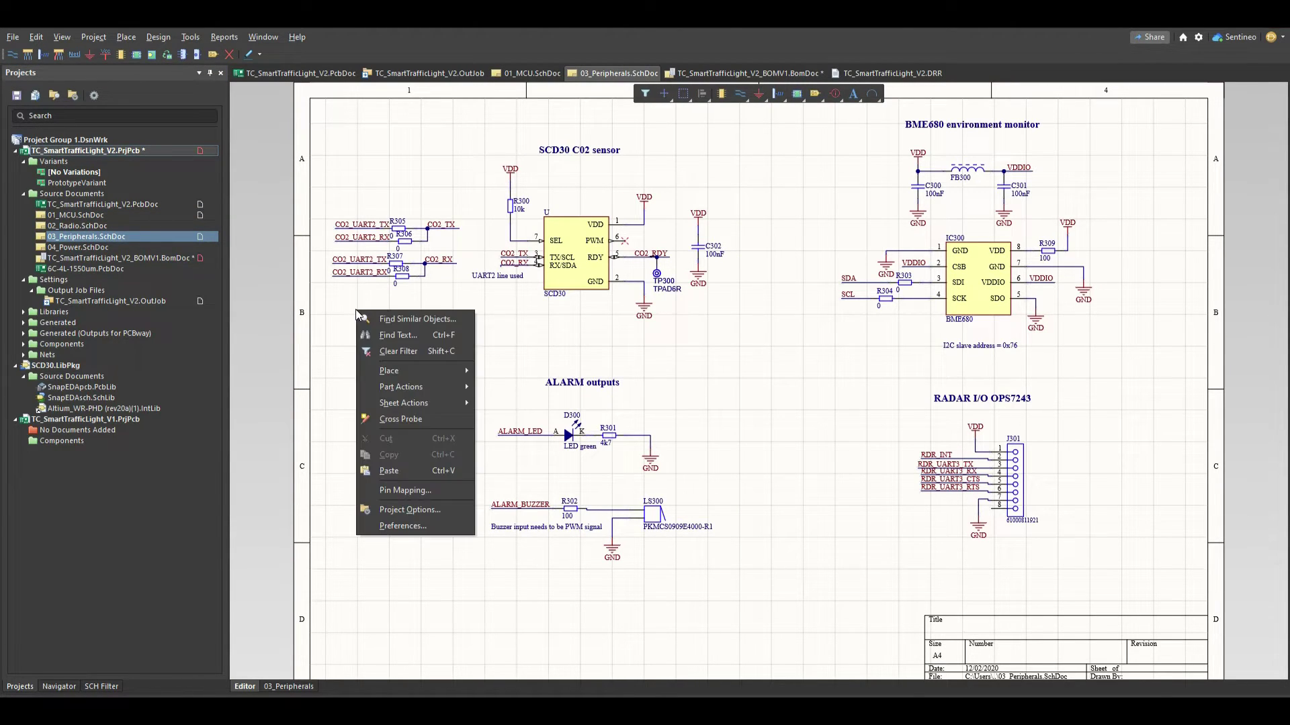
left_click(322, 295)
scroll(346, 276, "up", 2, "ctrl")
scroll(363, 333, "up", 2, "ctrl")
right_click_drag(473, 219, 564, 312)
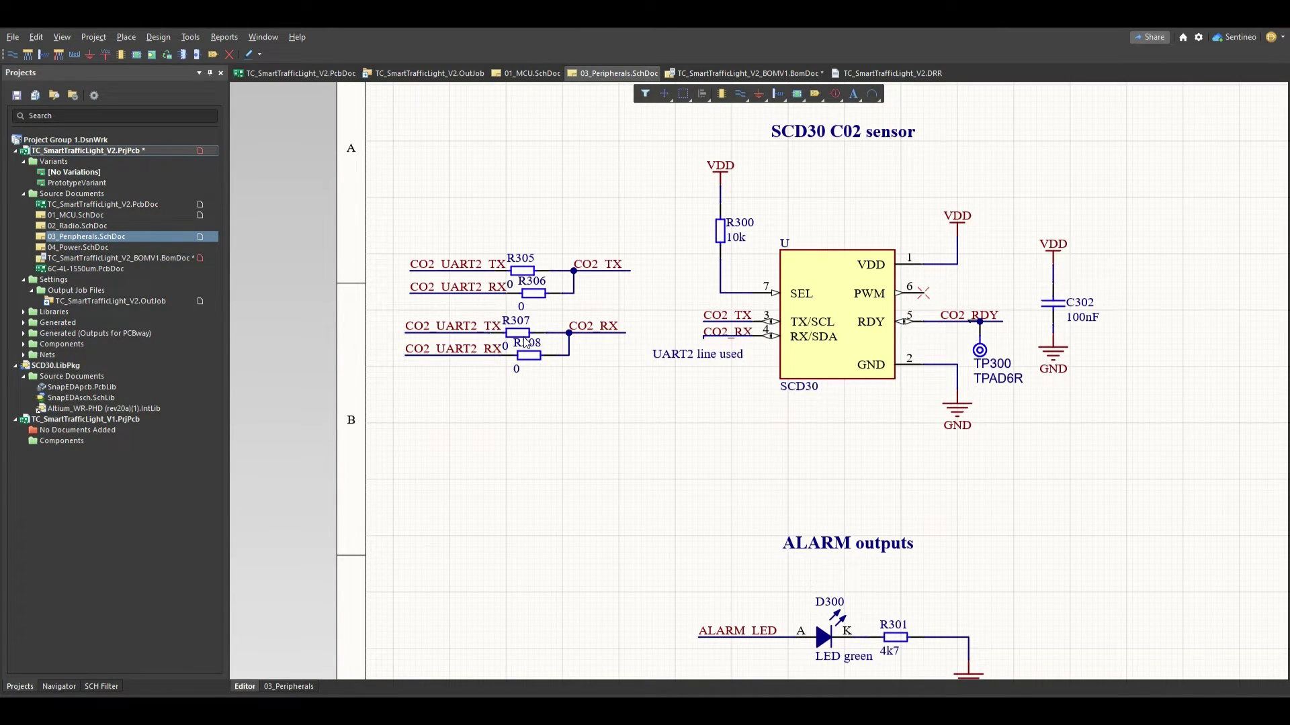
- Select resistors R306 and R308 in turn, then clear the selection
left_click(539, 296)
left_click(532, 356)
left_click(606, 413)
- Activate PrototypeVariant and reopen Variant Management at the R306 resistor entry
double_click(75, 183)
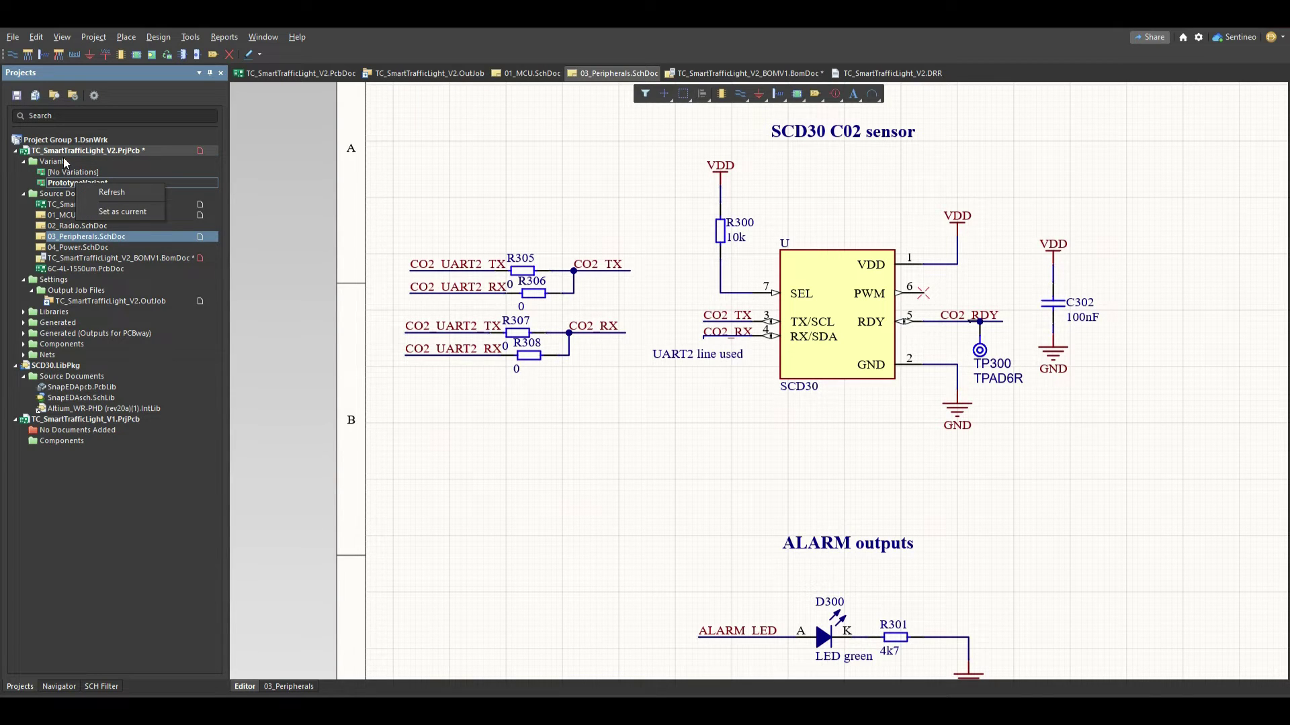
right_click(63, 159)
left_click(110, 171)
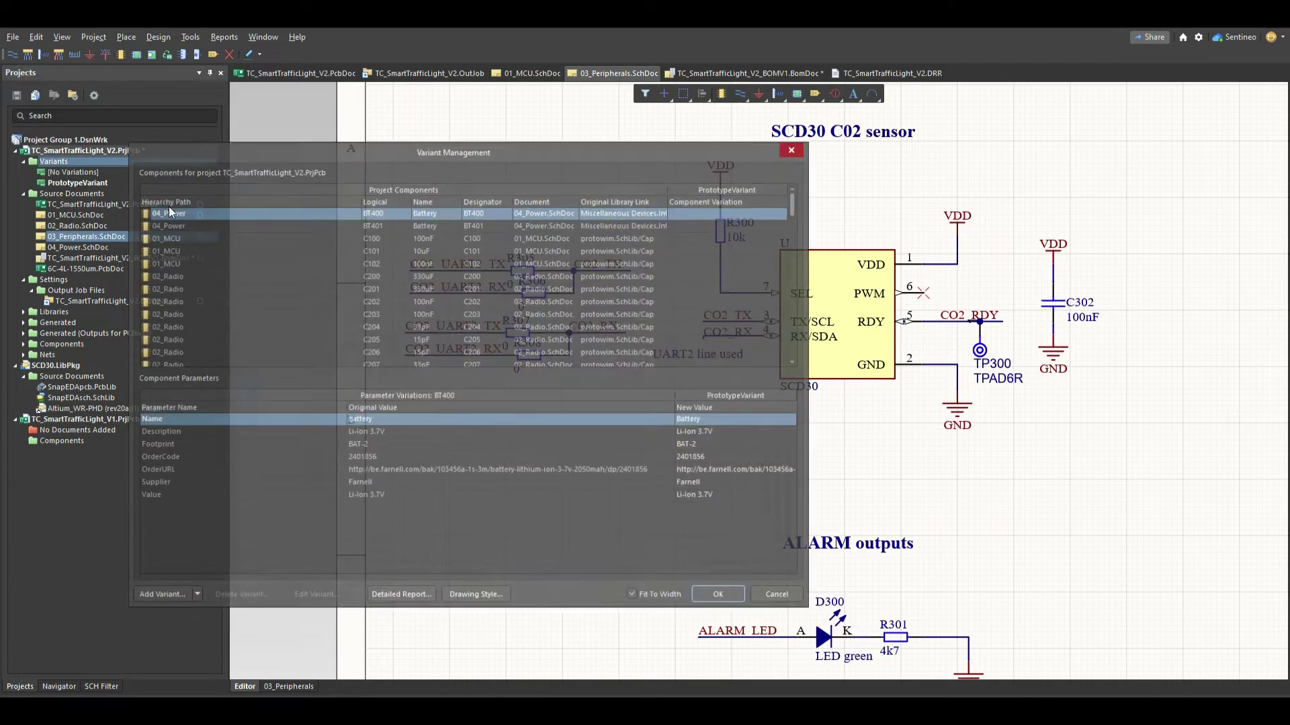
scroll(450, 252, "down", 14)
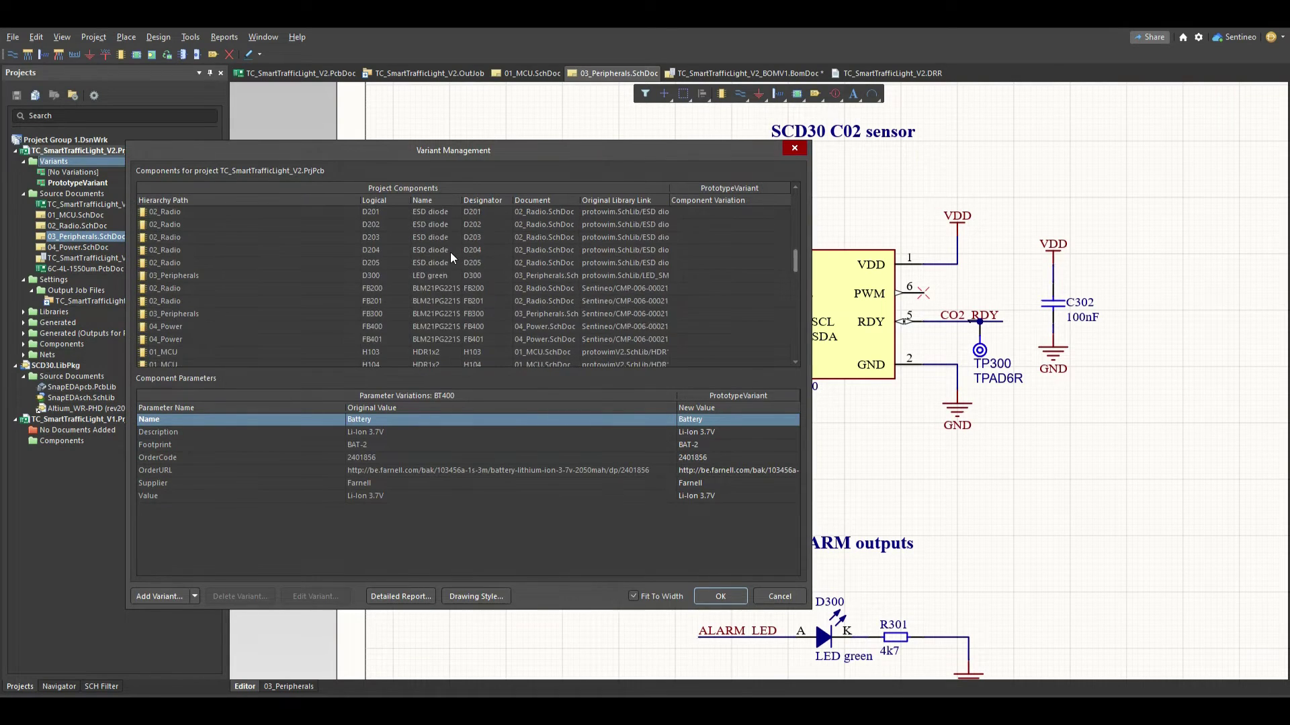
scroll(450, 252, "down", 8)
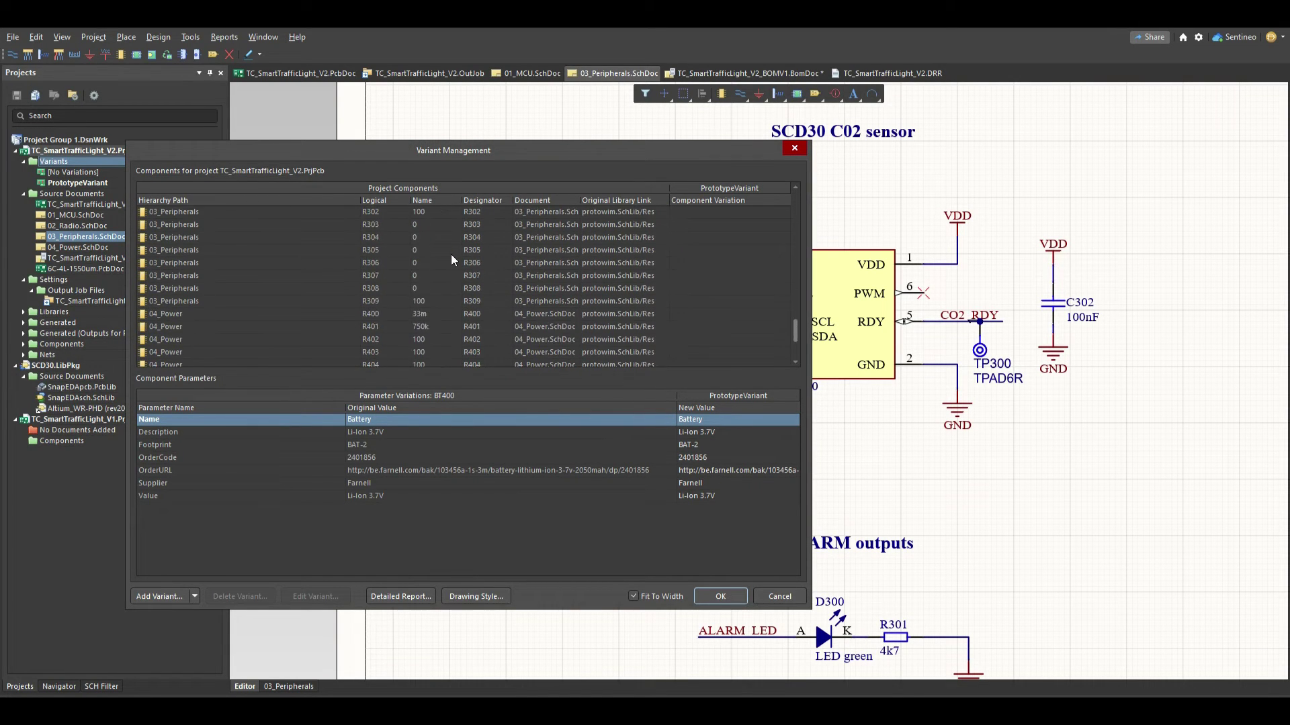
left_click(701, 300)
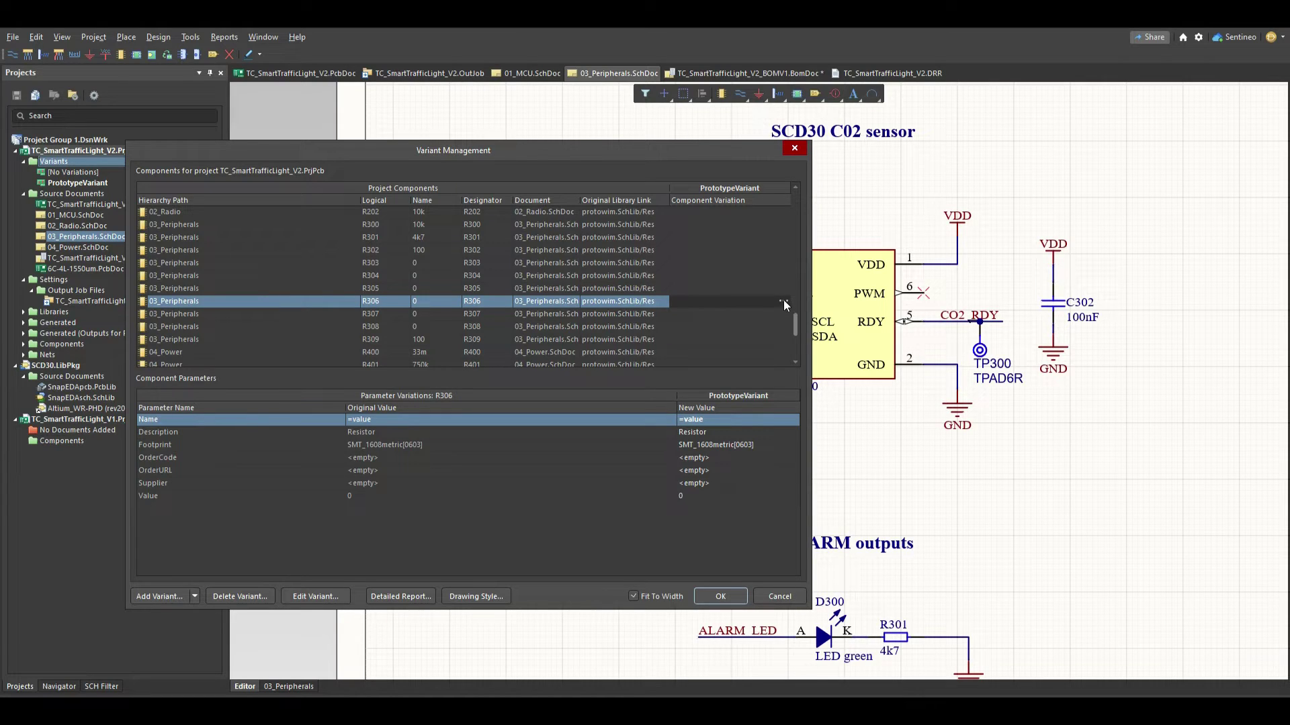
- Set R306's variation in PrototypeVariant to Not Fitted
double_click(715, 301)
left_click(644, 366)
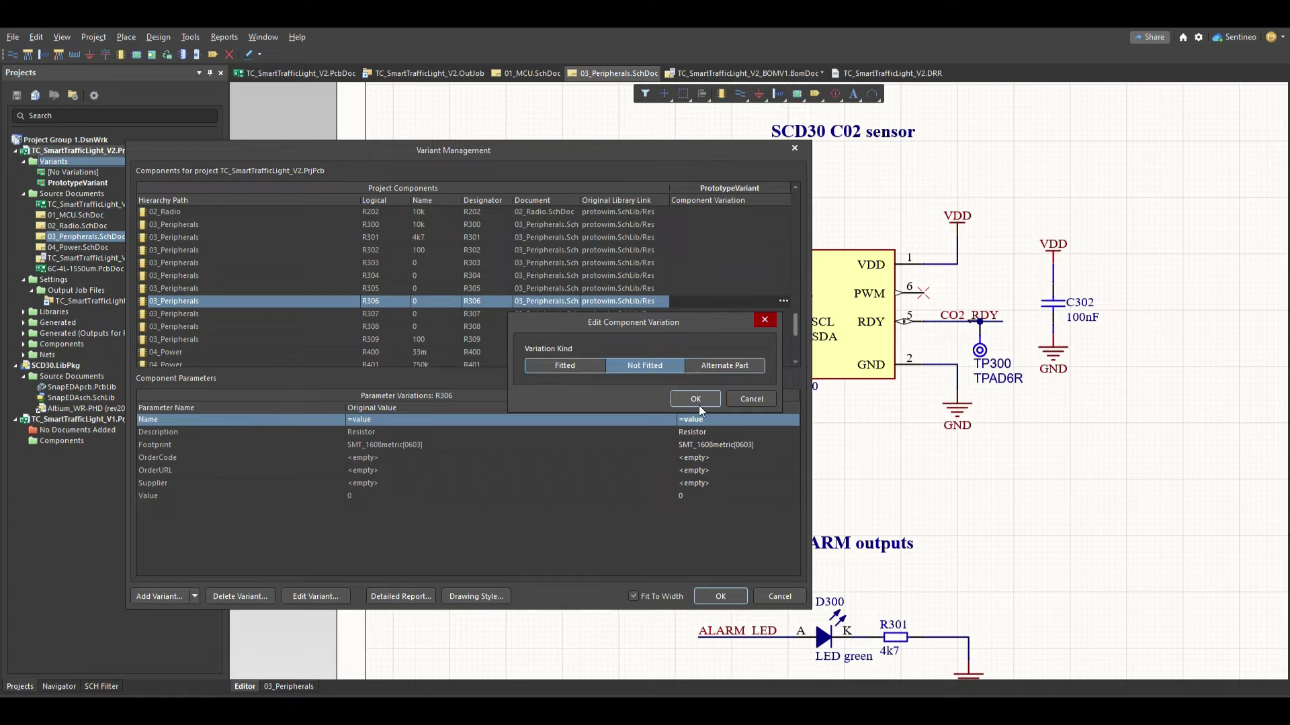
left_click(696, 398)
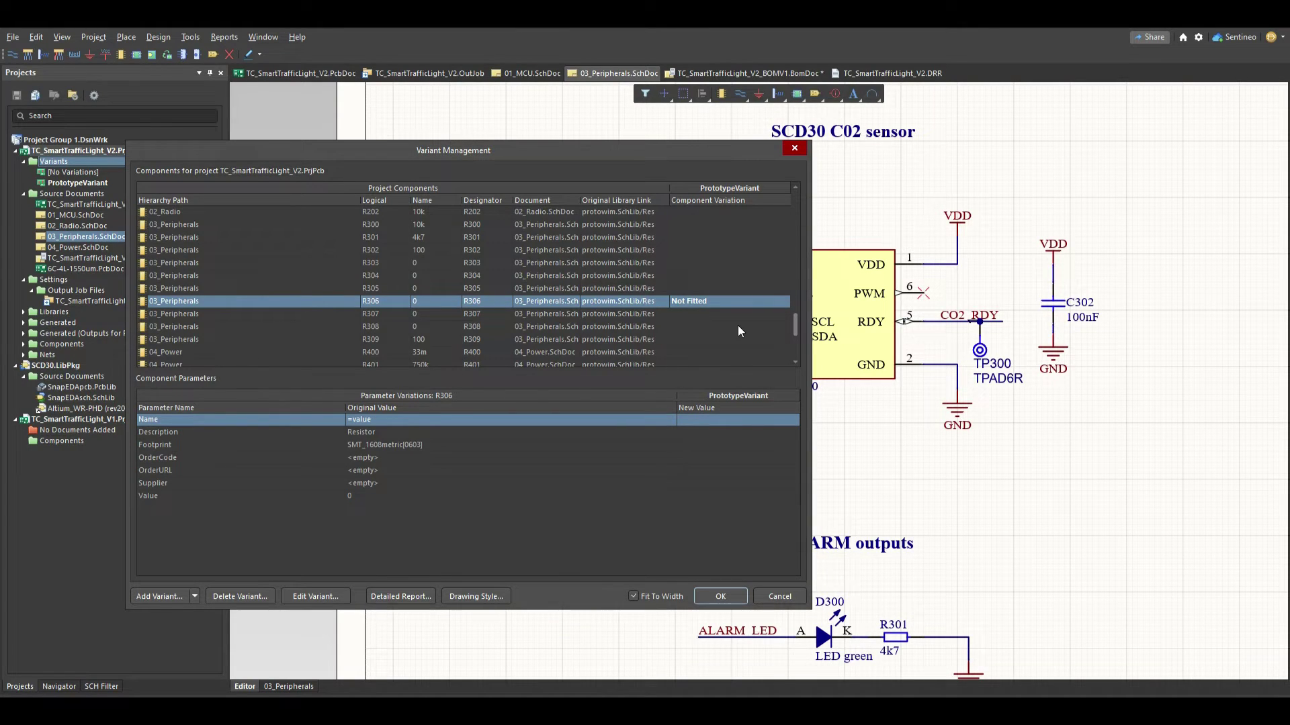
- Set R308 to Not Fitted as well and apply the variant changes
left_click(399, 327)
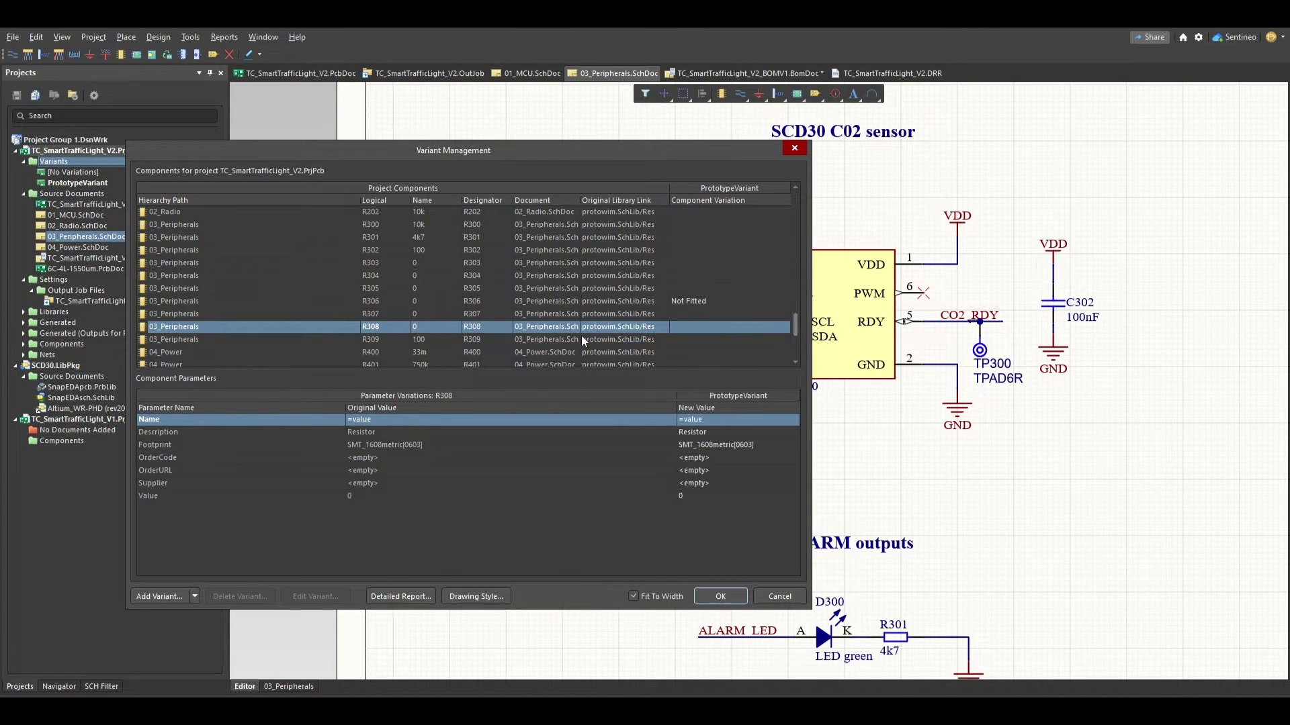
right_click(727, 326)
left_click(700, 328)
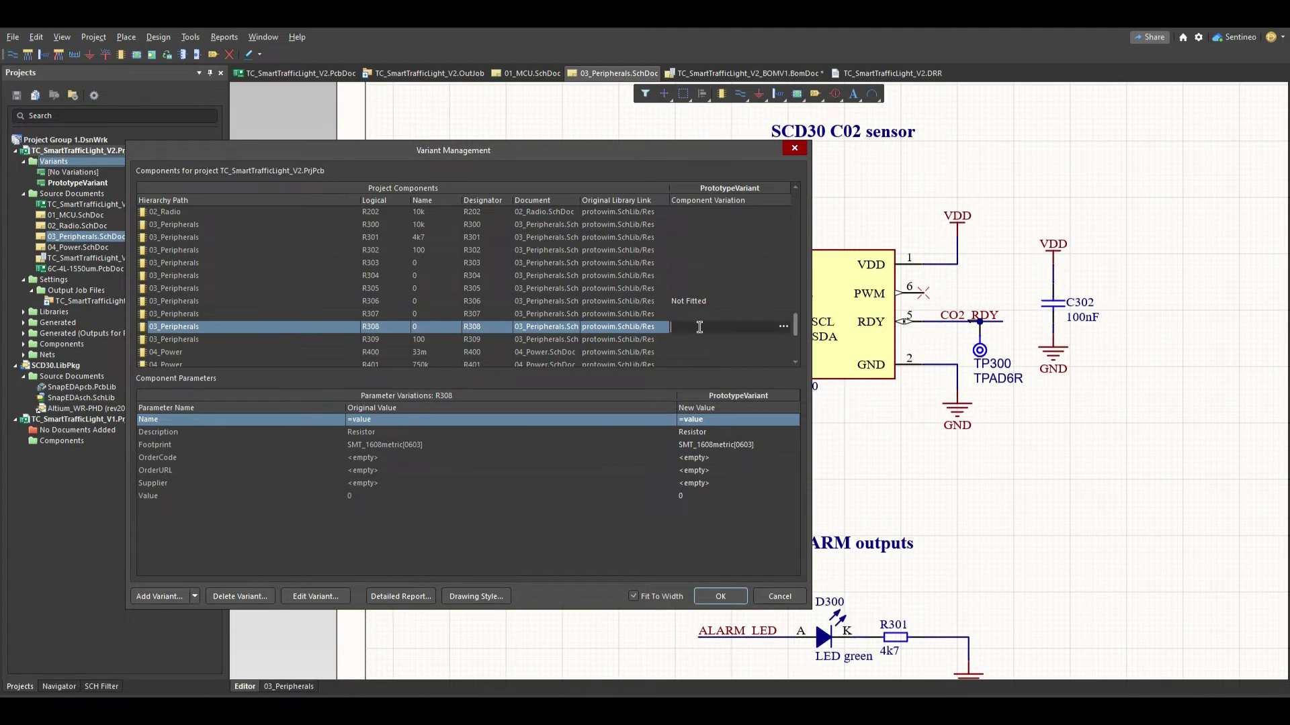
left_click(782, 328)
left_click(642, 366)
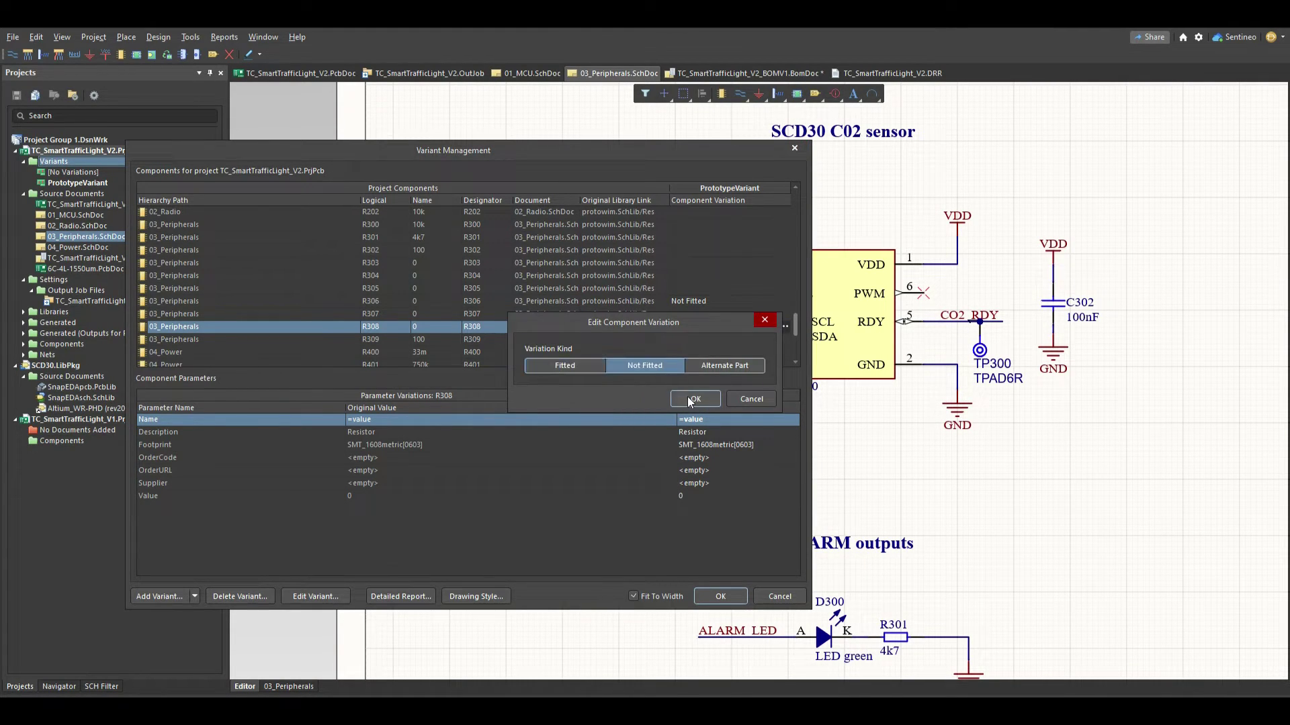
left_click(695, 399)
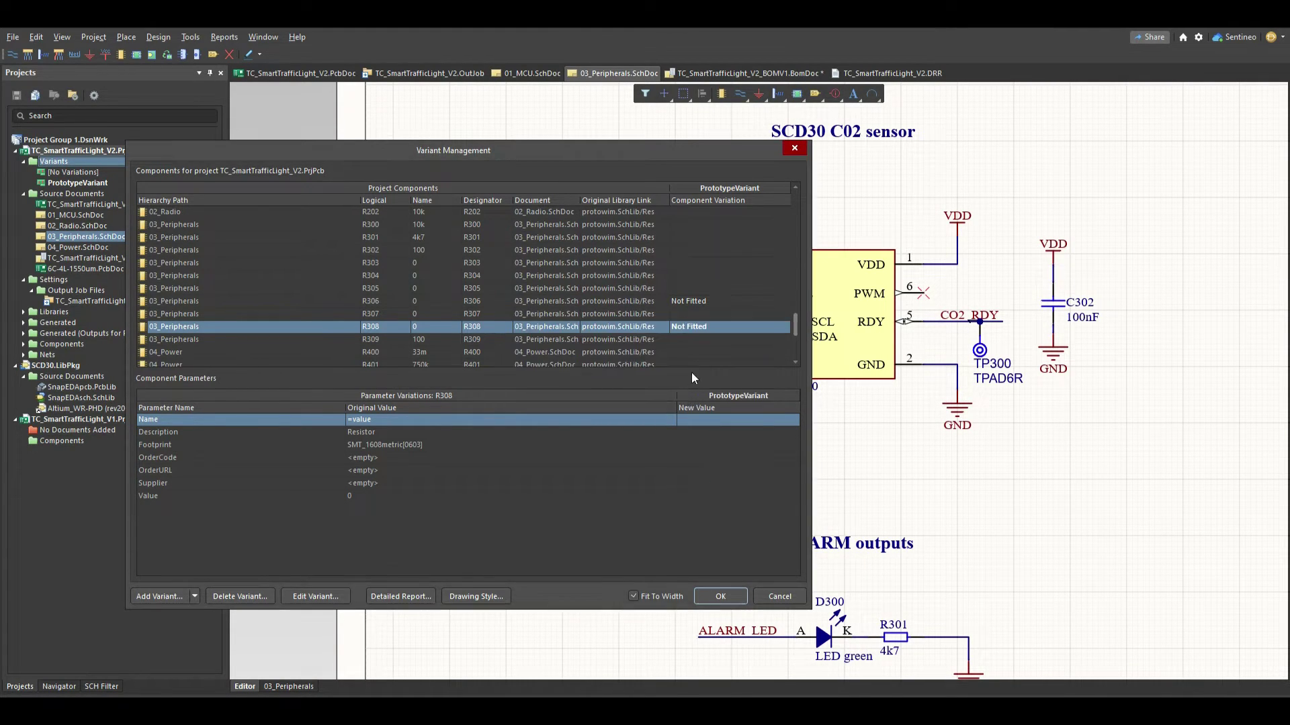
left_click(720, 597)
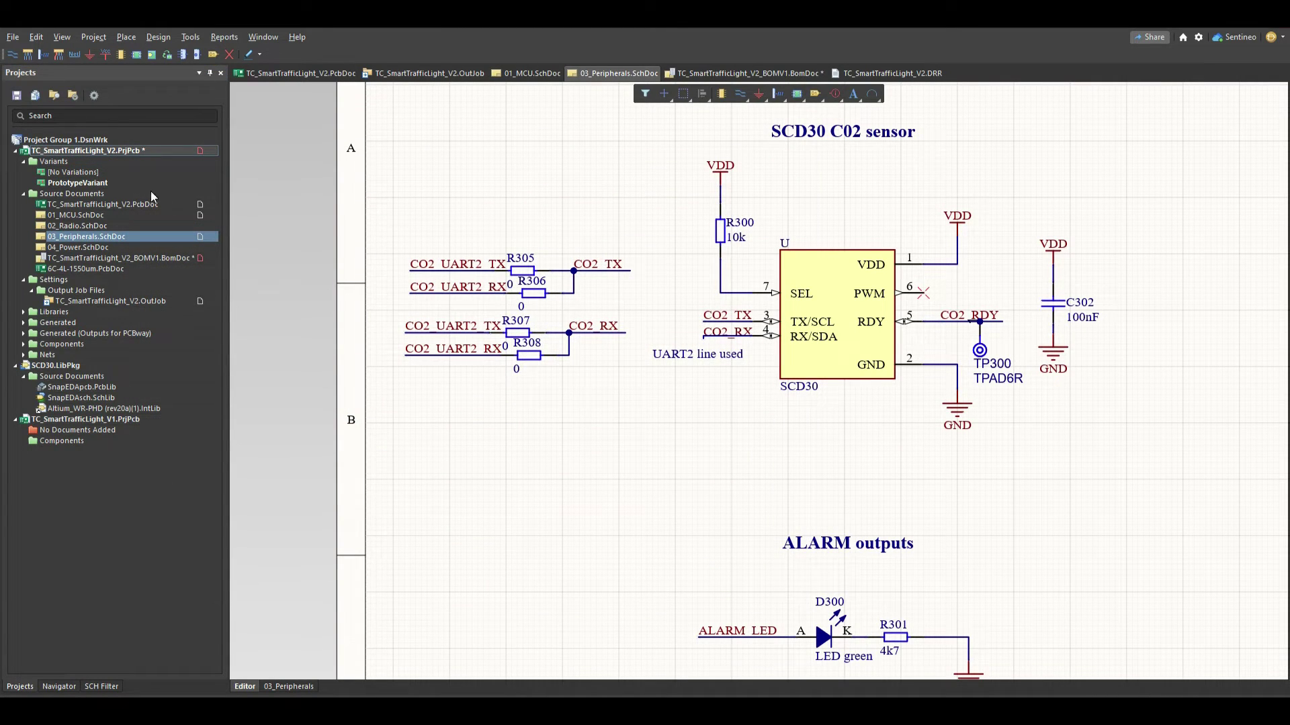
left_click(87, 180)
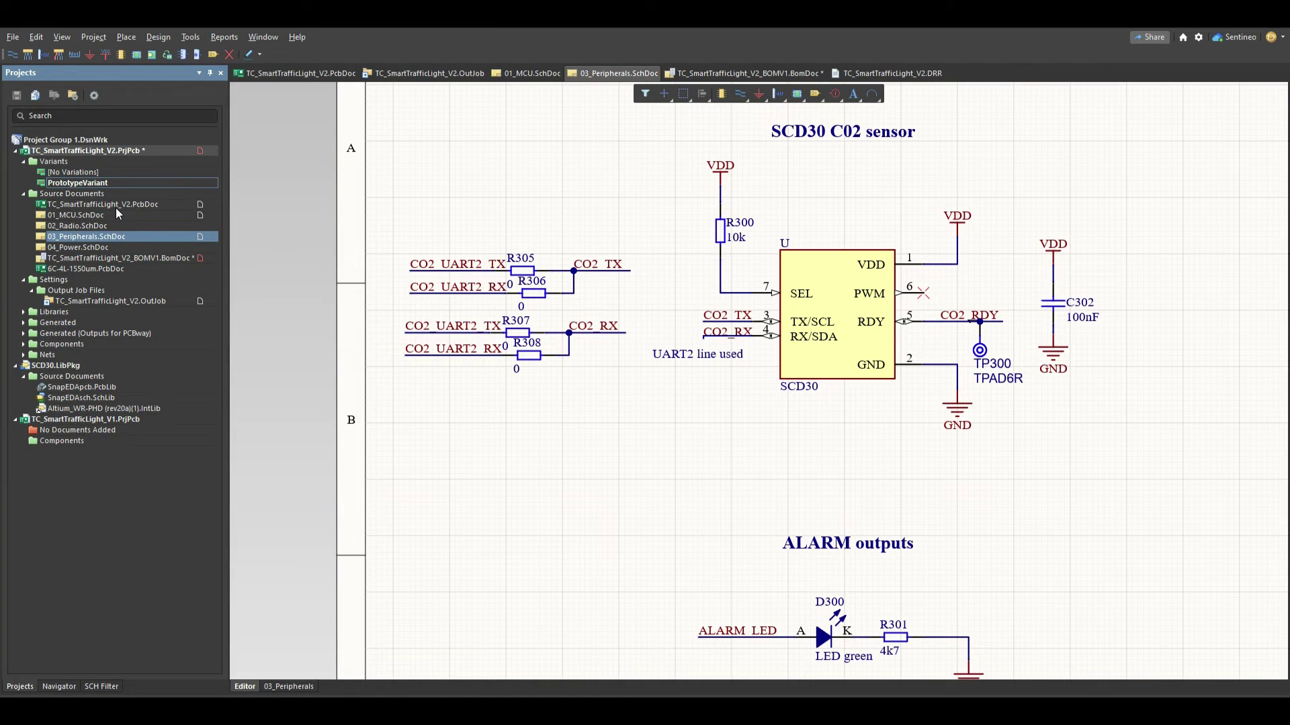
- Preview the compiled variant view of 03_Peripherals, then zoom out to the full sheet
left_click(297, 683)
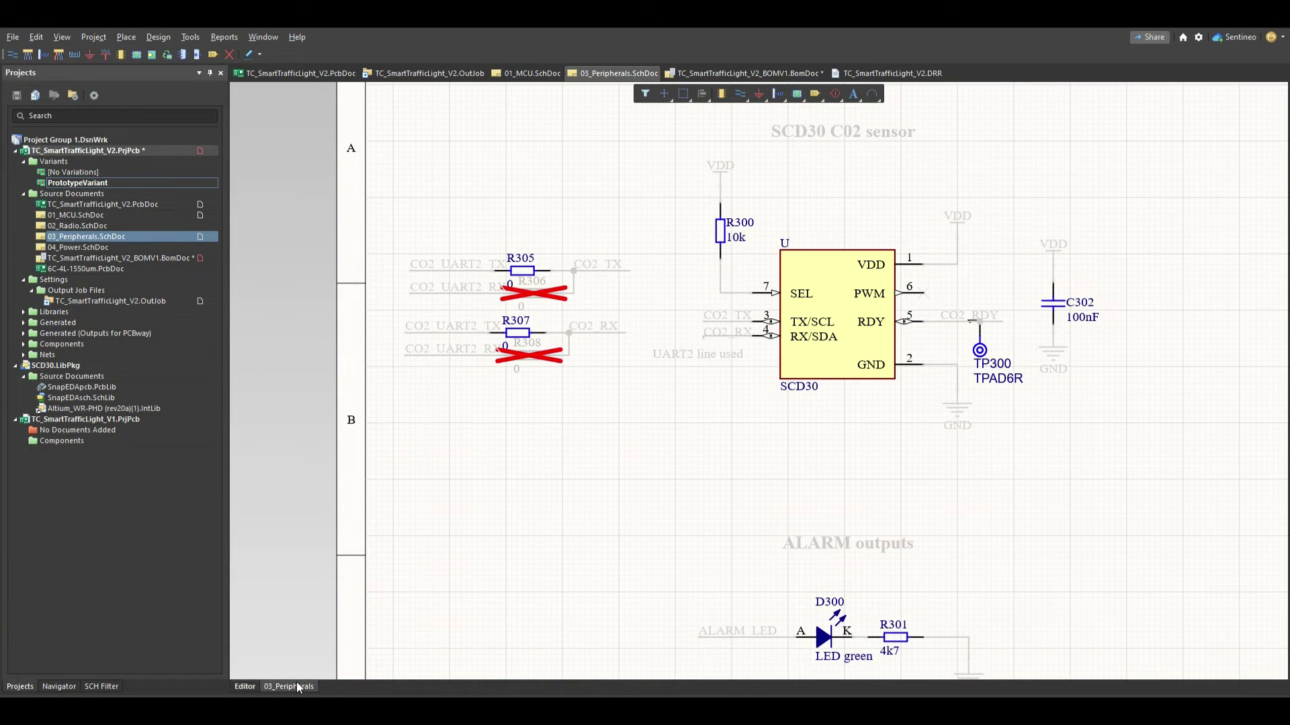
left_click(244, 686)
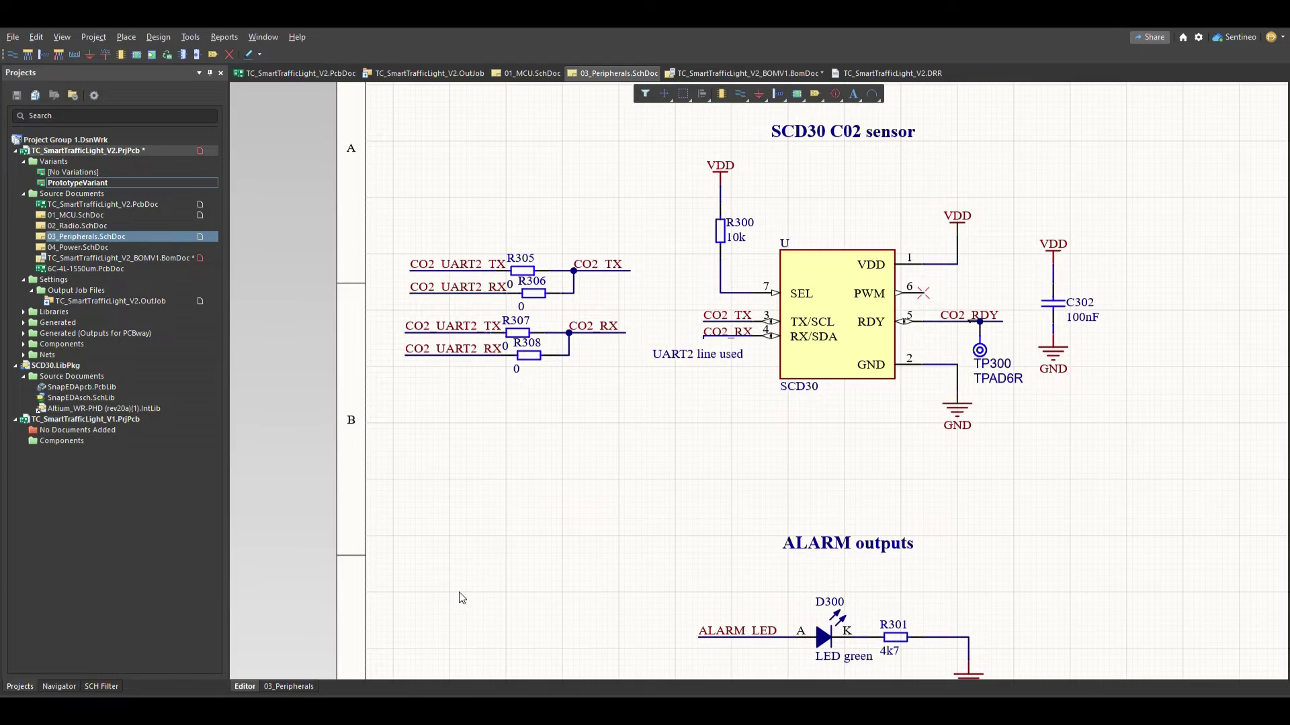
scroll(481, 544, "down", 4, "ctrl")
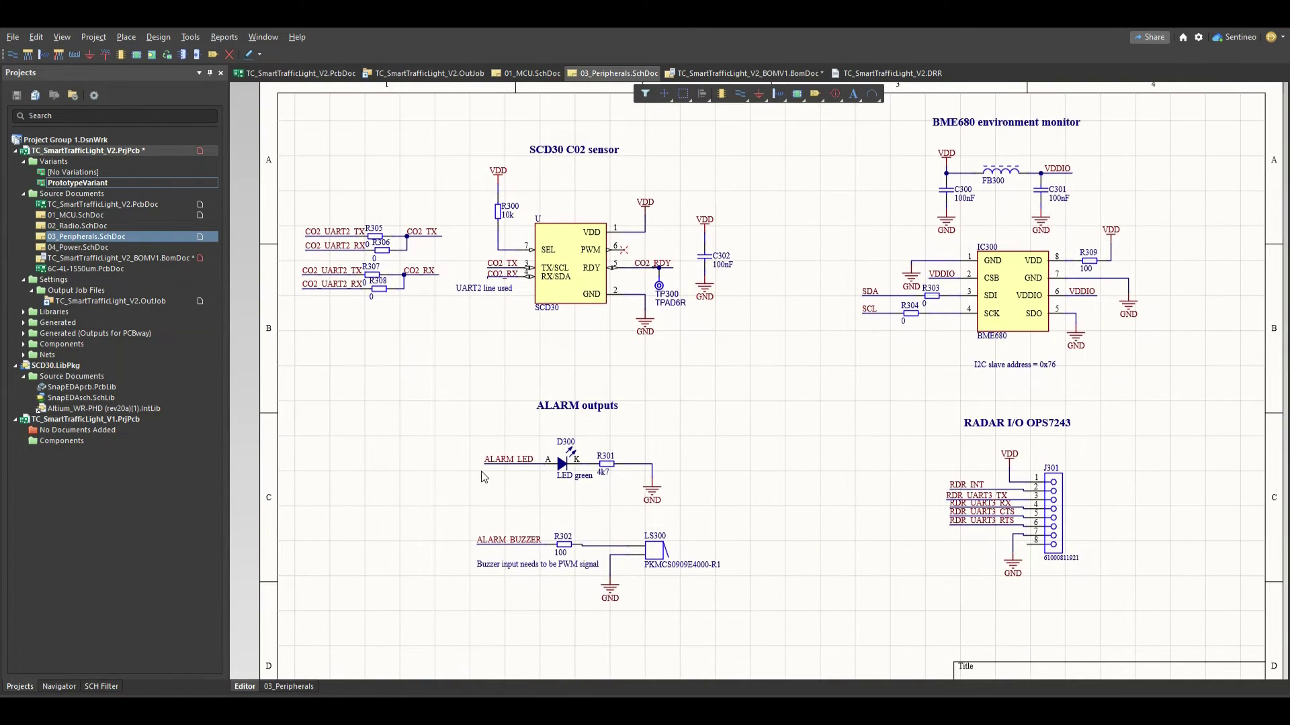
scroll(481, 477, "down", 1, "ctrl")
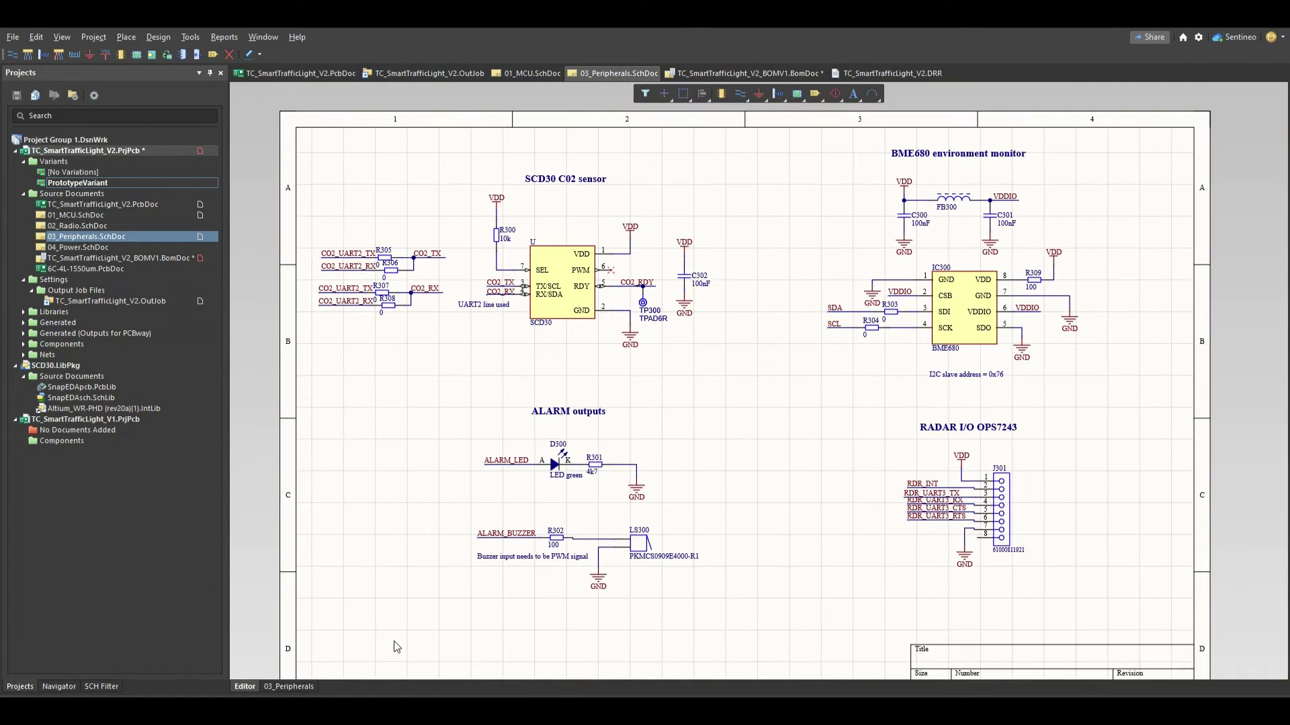
- In compiled view, switch the active variant to [No Variations] and back to PrototypeVariant
left_click(300, 687)
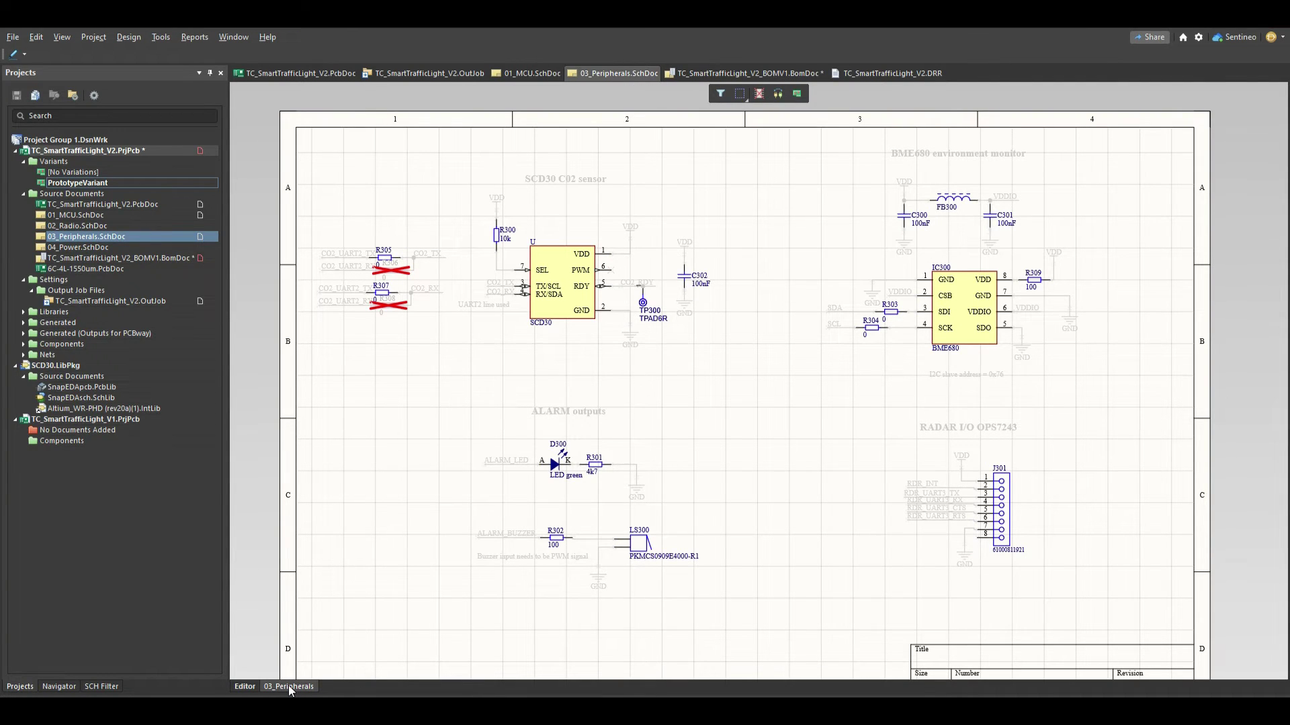
double_click(75, 172)
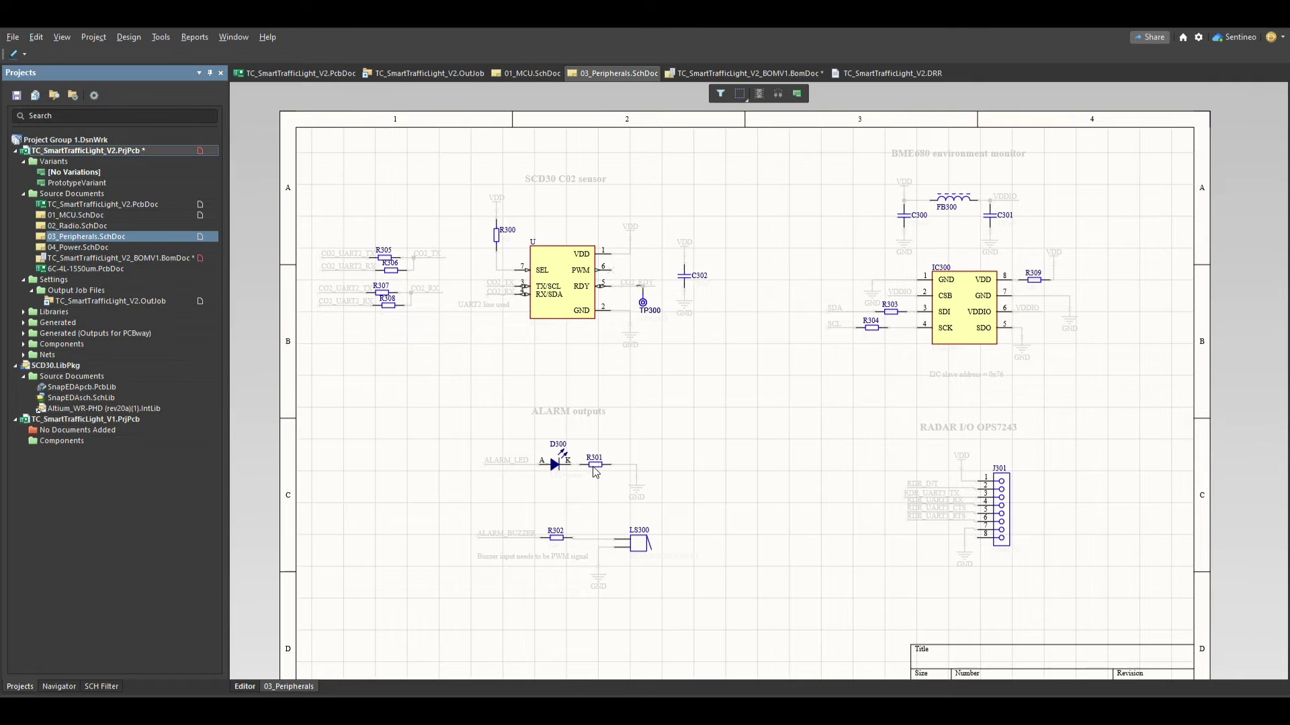
double_click(69, 183)
scroll(377, 293, "up", 4, "ctrl")
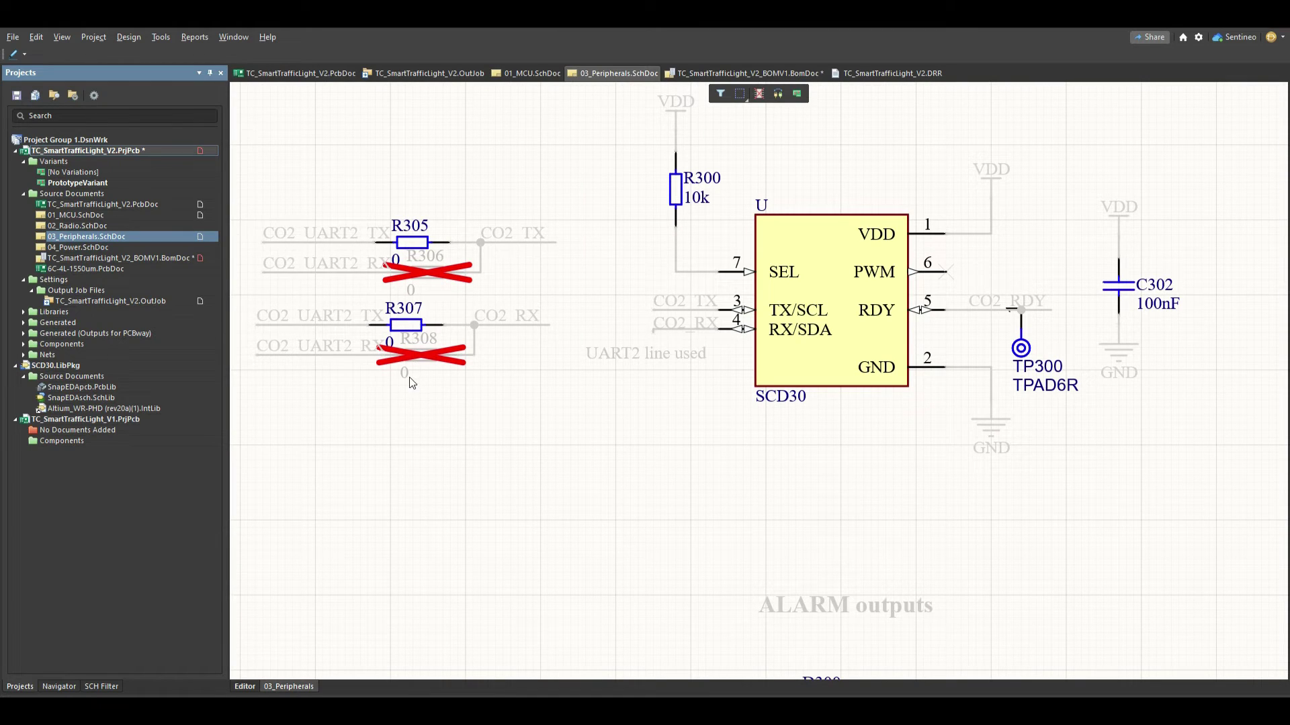
- Save the TC_SmartTrafficLight_V2 project
scroll(542, 398, "down", 3, "ctrl")
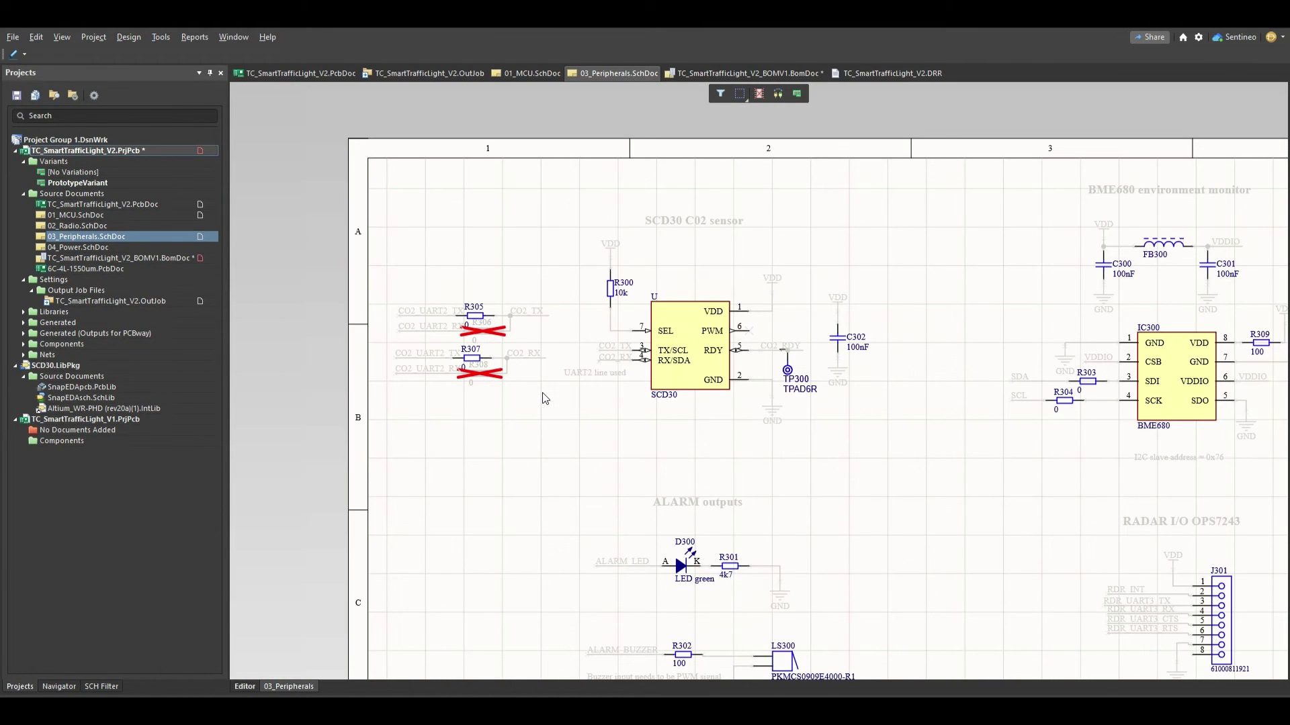
right_click(96, 151)
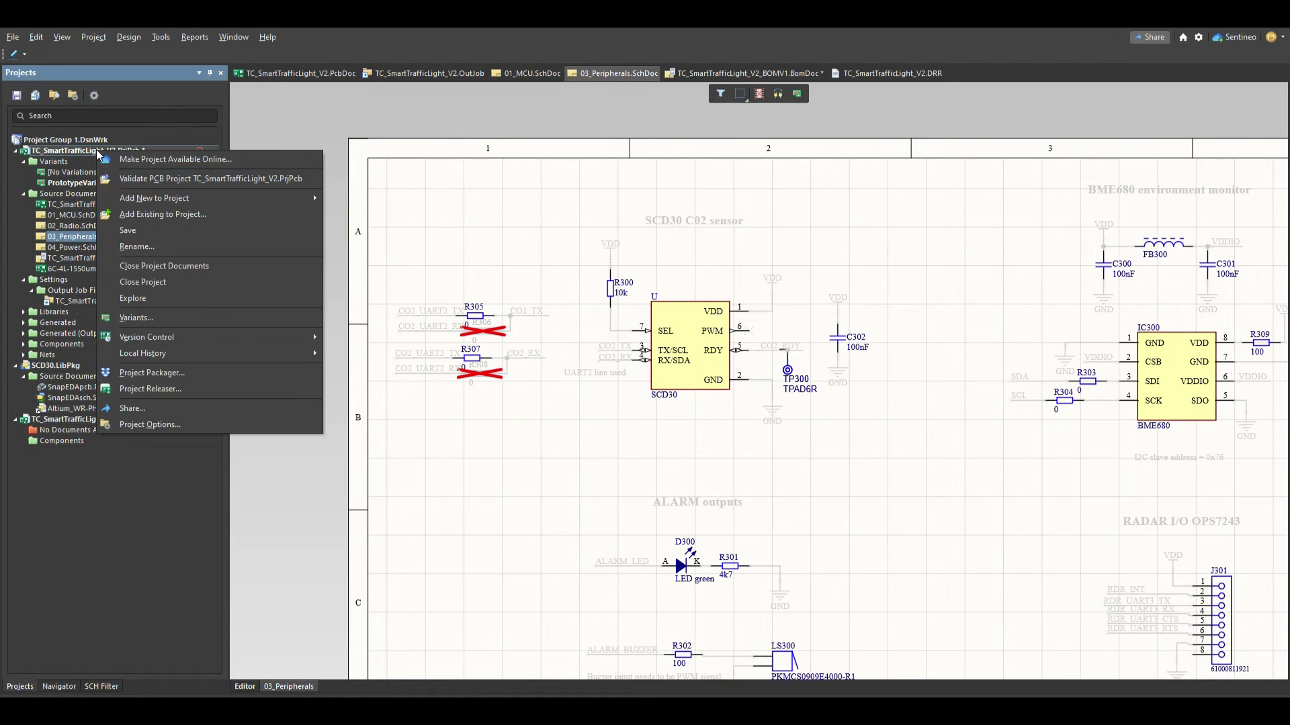
left_click(128, 231)
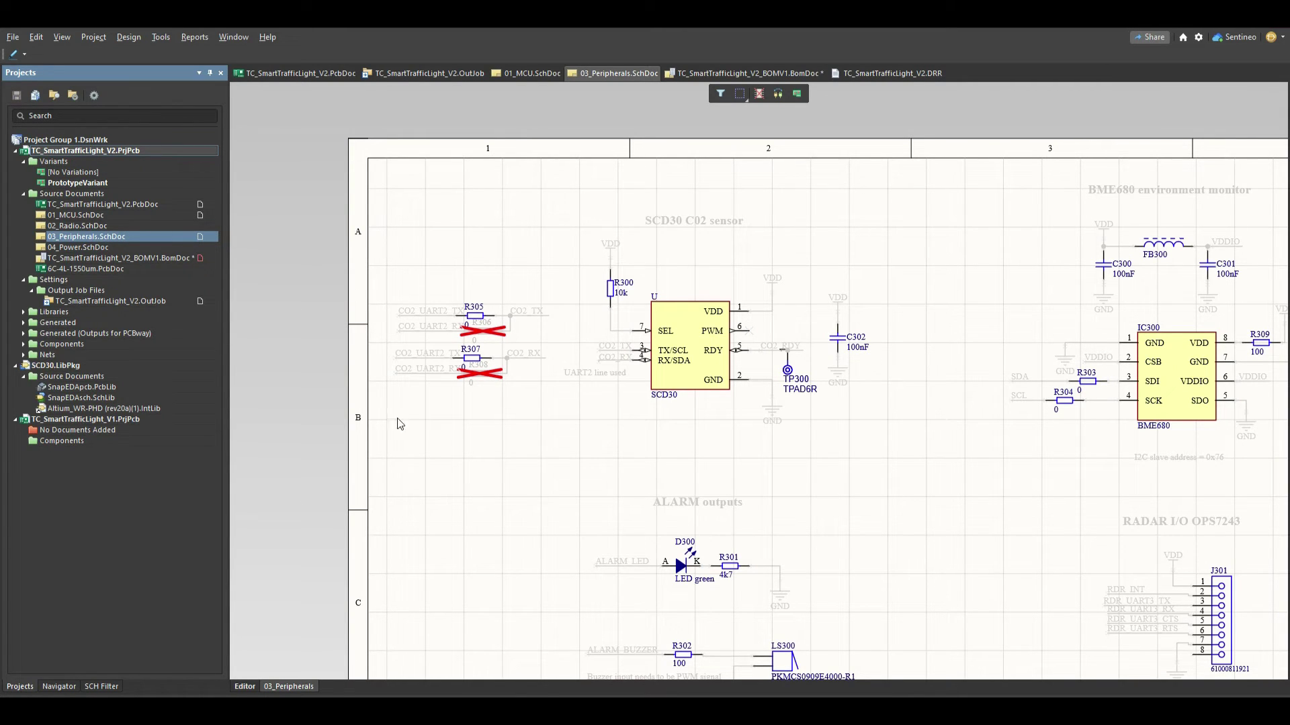
- Select R306, then inspect its pads near CO2_TX/CO2_RX on the PCB in 2D
left_click(244, 686)
left_click(478, 339)
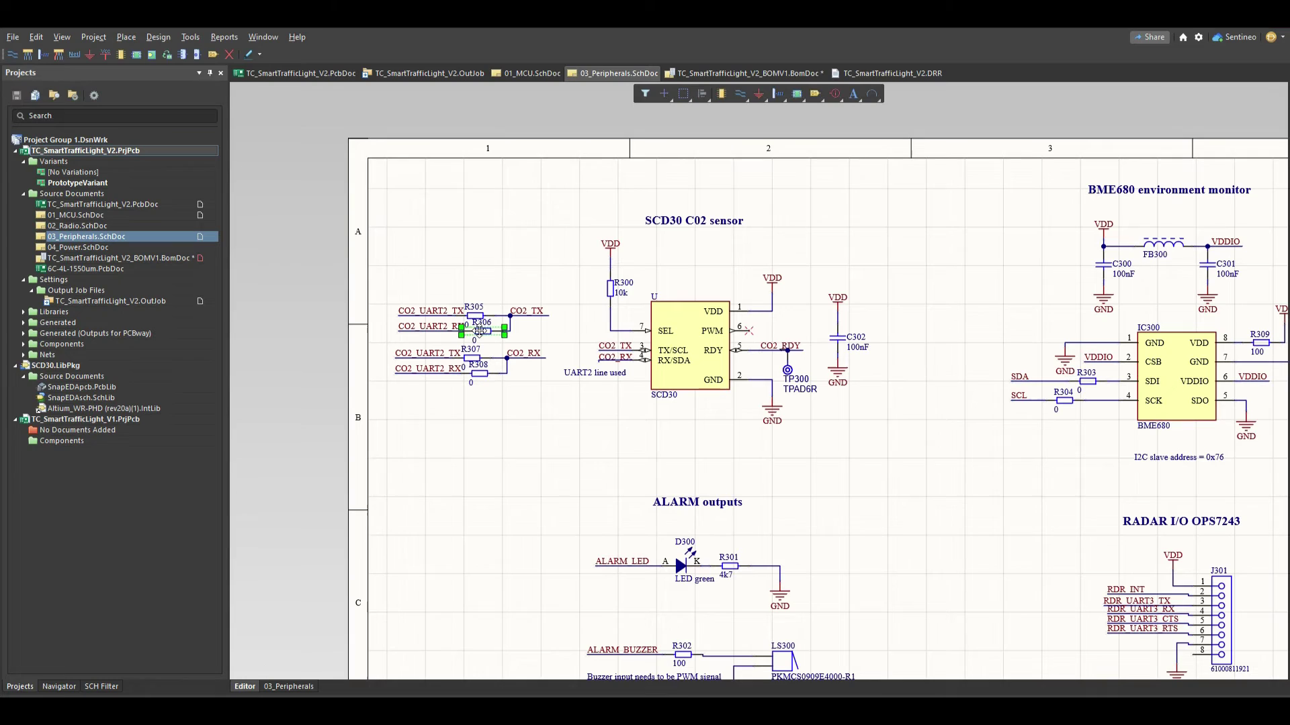
left_click(300, 71)
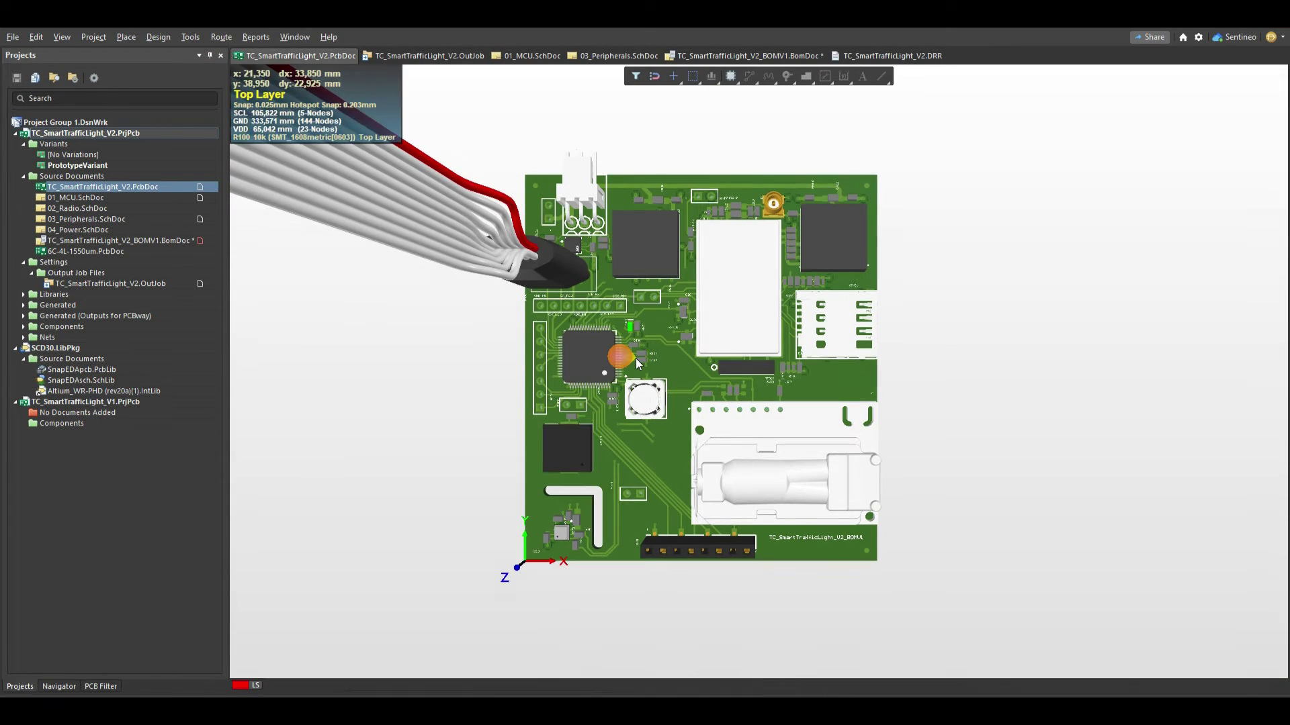
key("2")
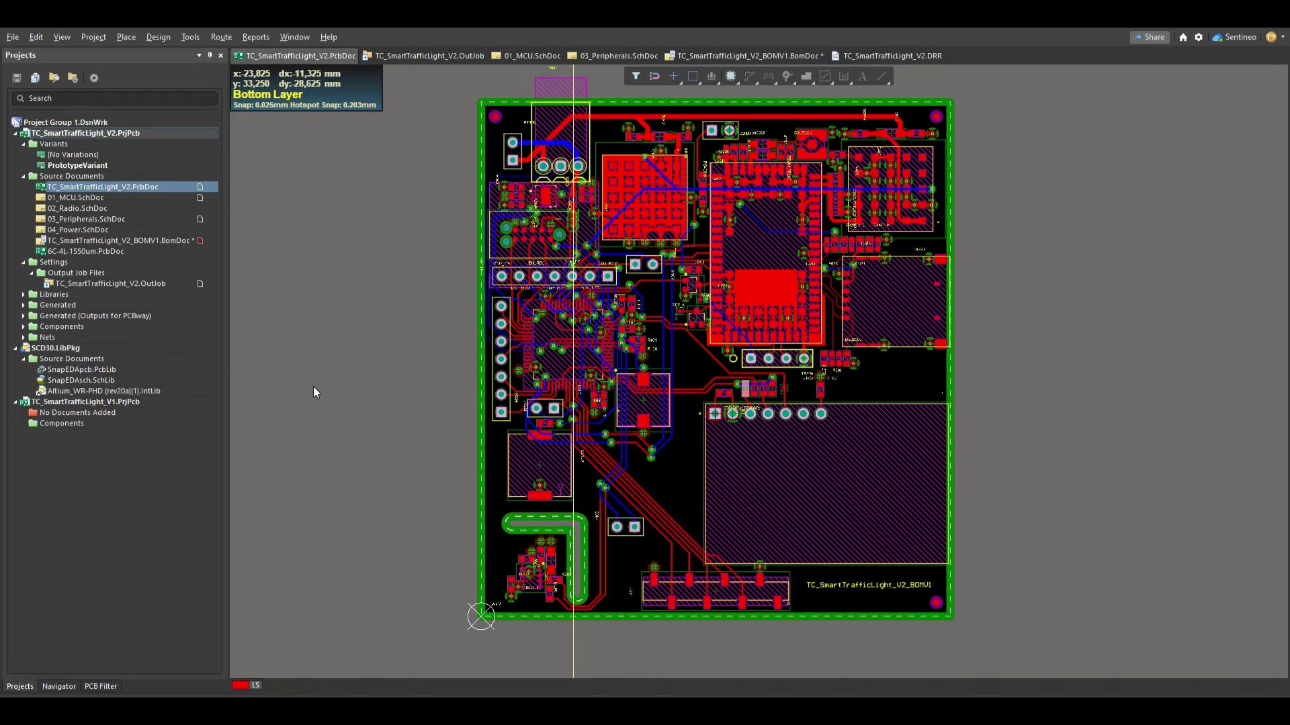
scroll(764, 397, "up", 3, "ctrl")
scroll(764, 398, "up", 3, "ctrl")
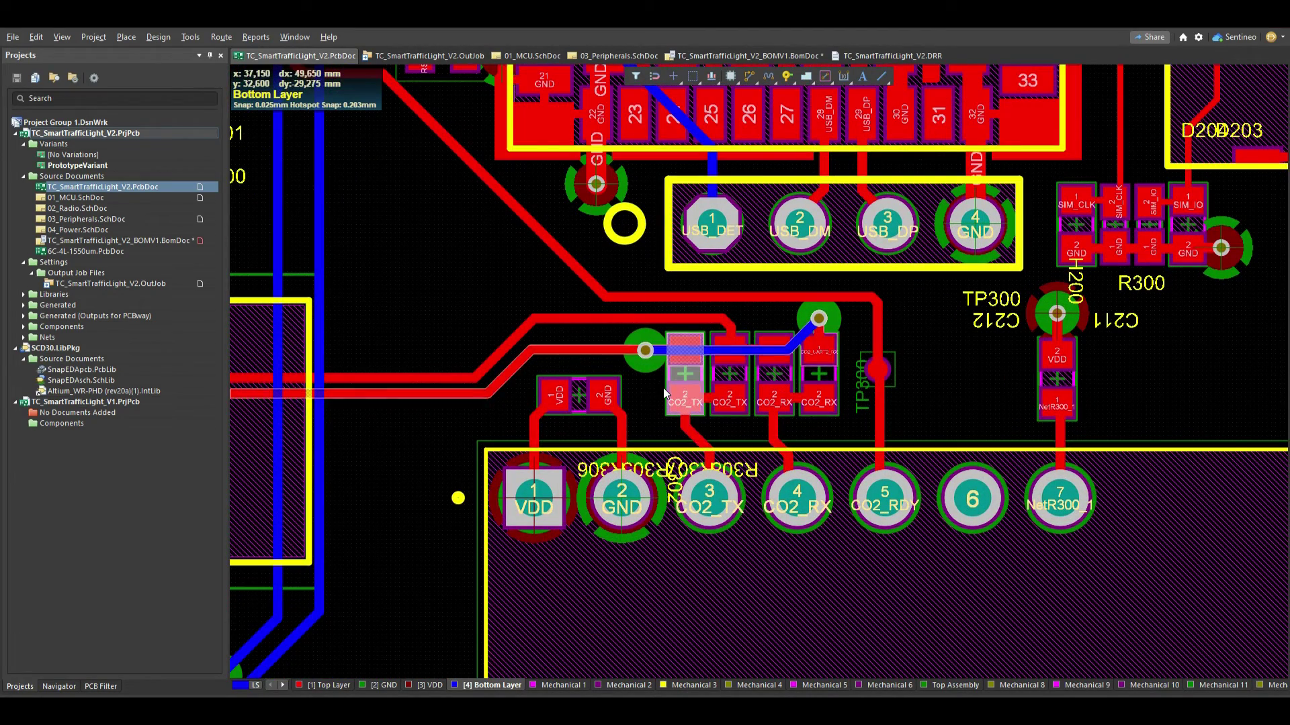
key("3")
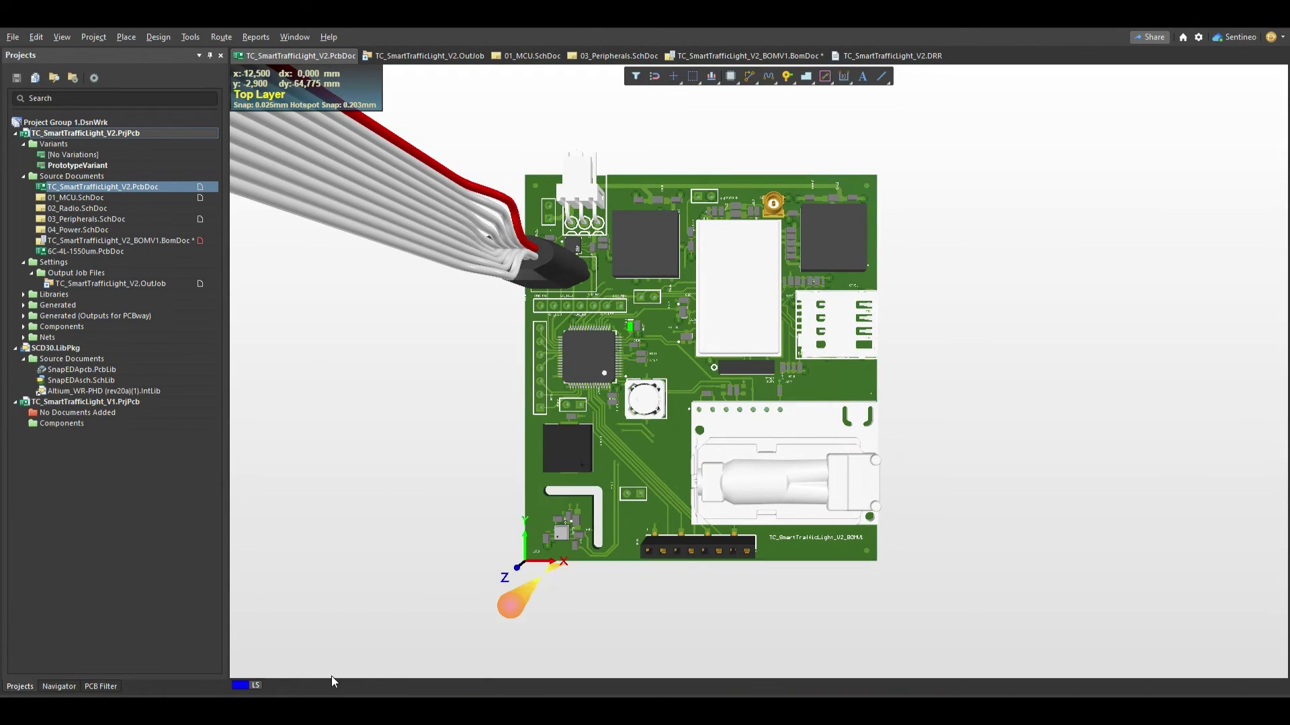
- On the zoomed 3D board, set [No Variations] current, then PrototypeVariant
scroll(744, 385, "up", 10, "ctrl")
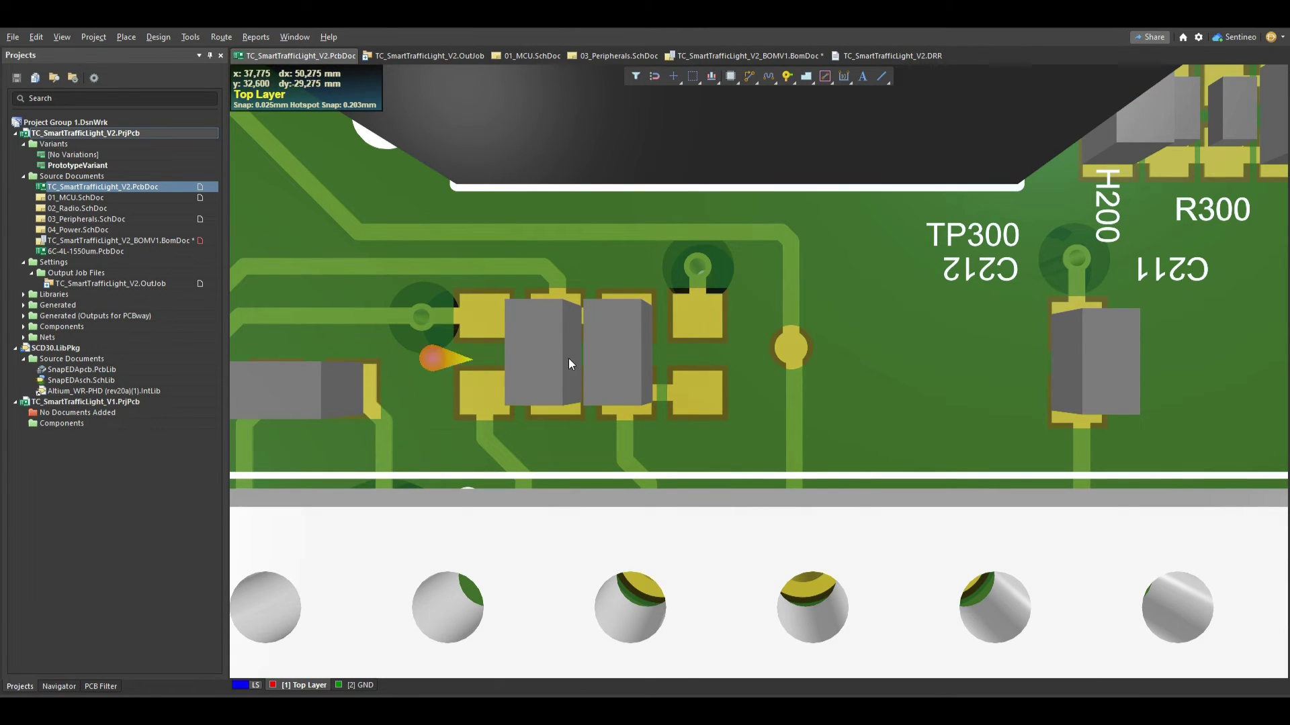
right_click(74, 154)
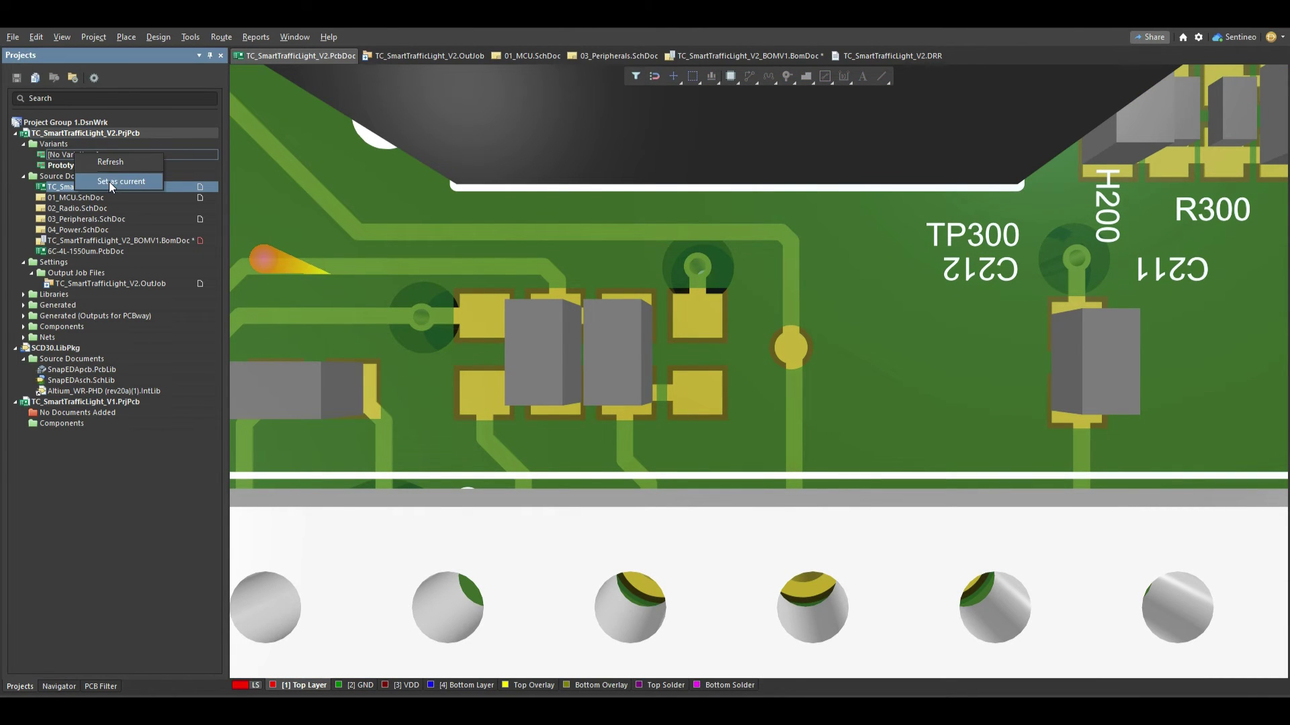
left_click(109, 181)
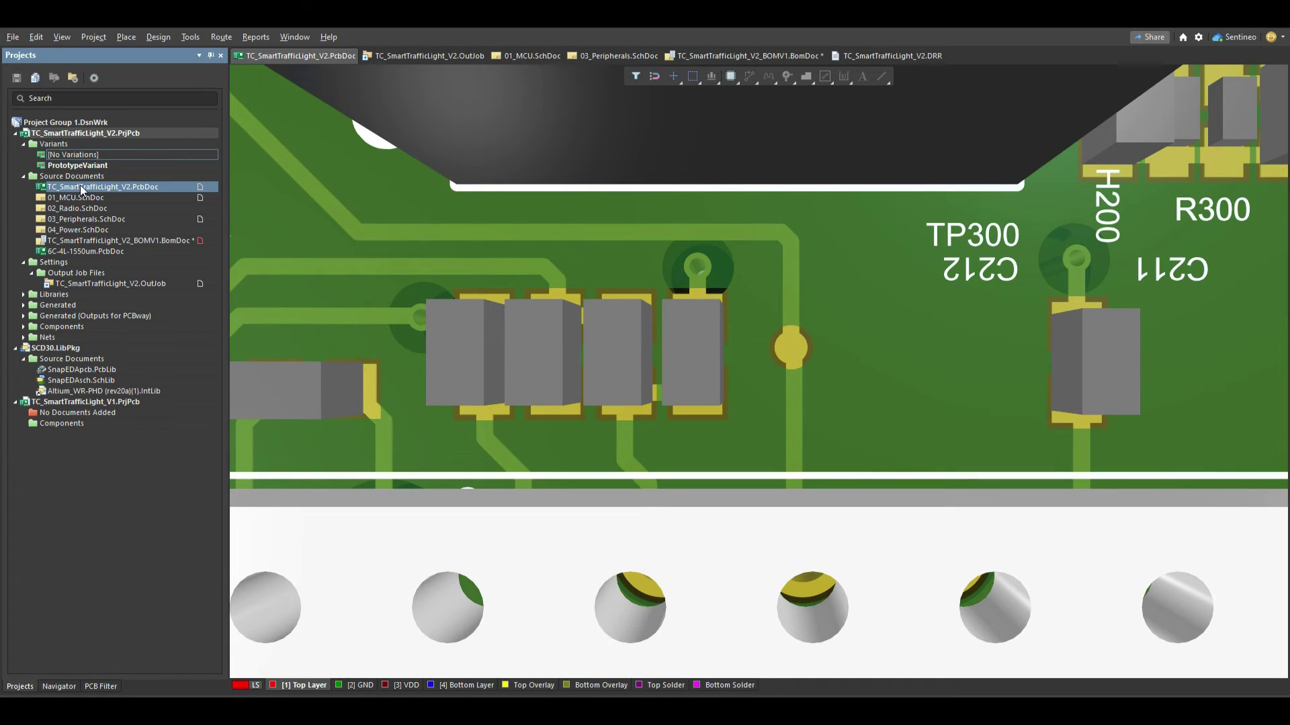
right_click(87, 164)
left_click(116, 194)
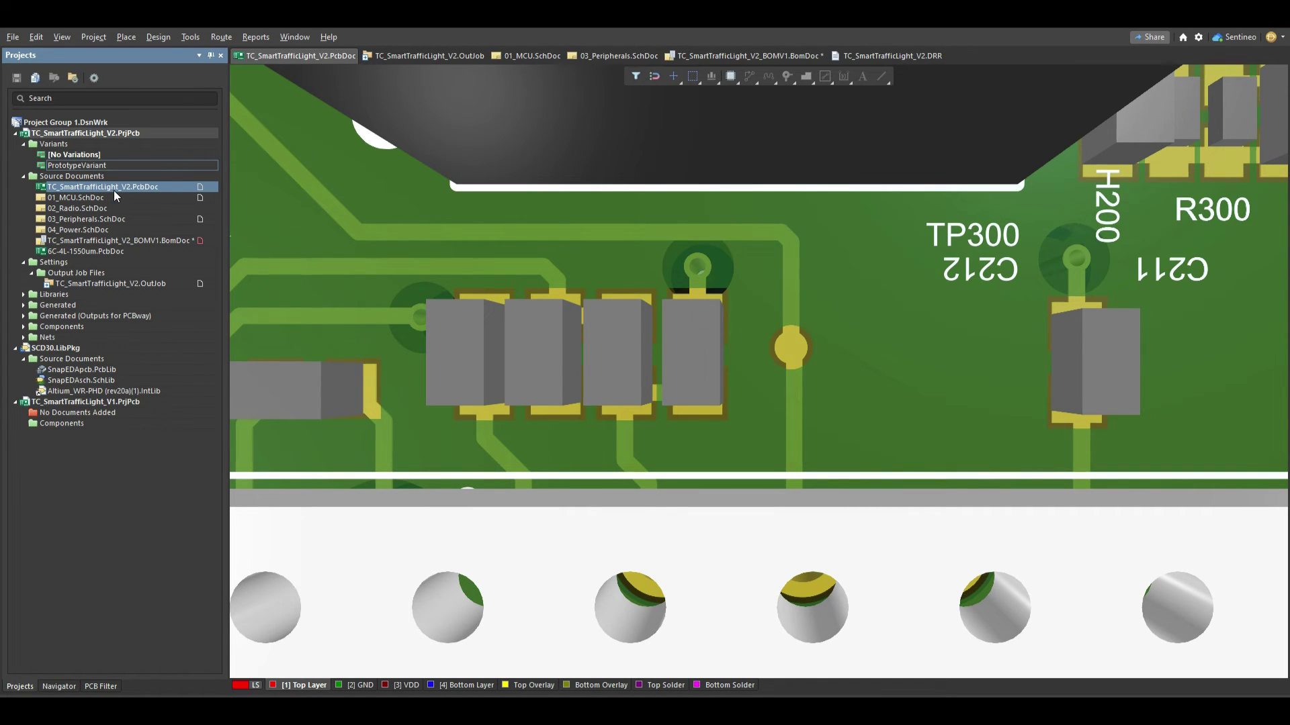
scroll(651, 340, "down", 10, "ctrl")
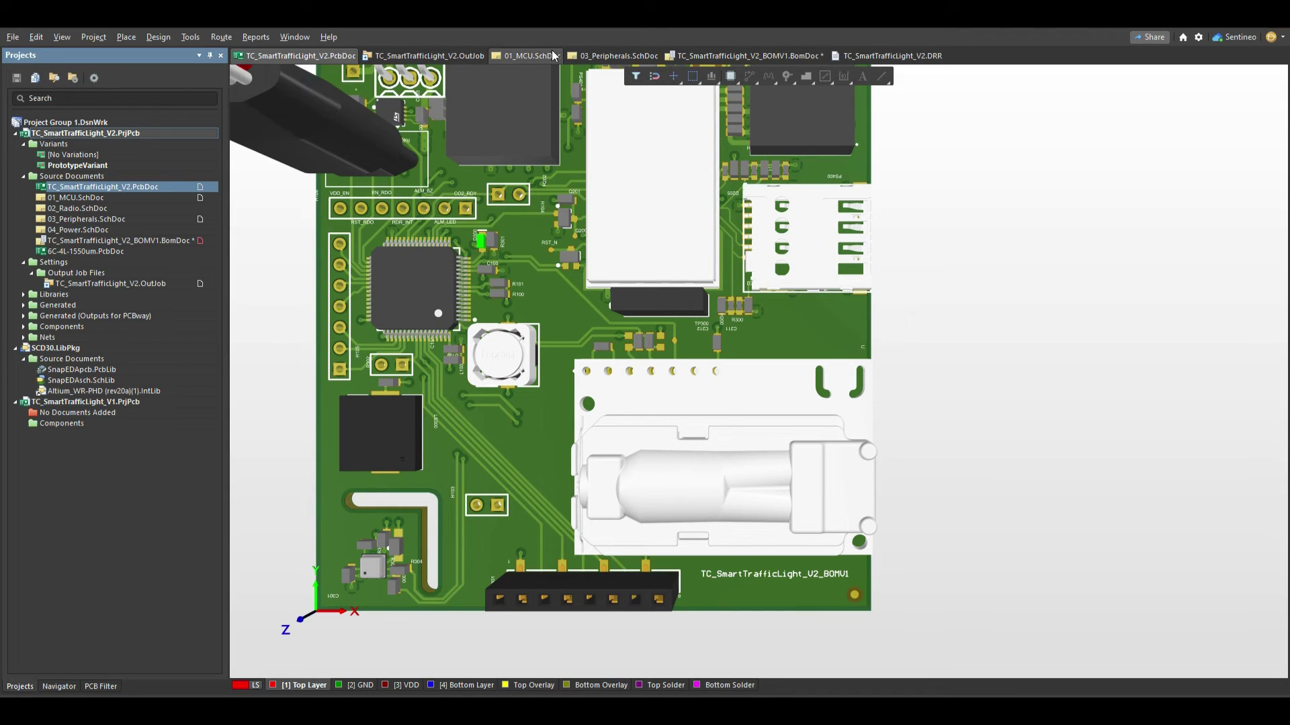
- Show 03_Peripherals.SchDoc's compiled variant view around the CO2 sensor, with R306 and R308 crossed out
left_click(628, 53)
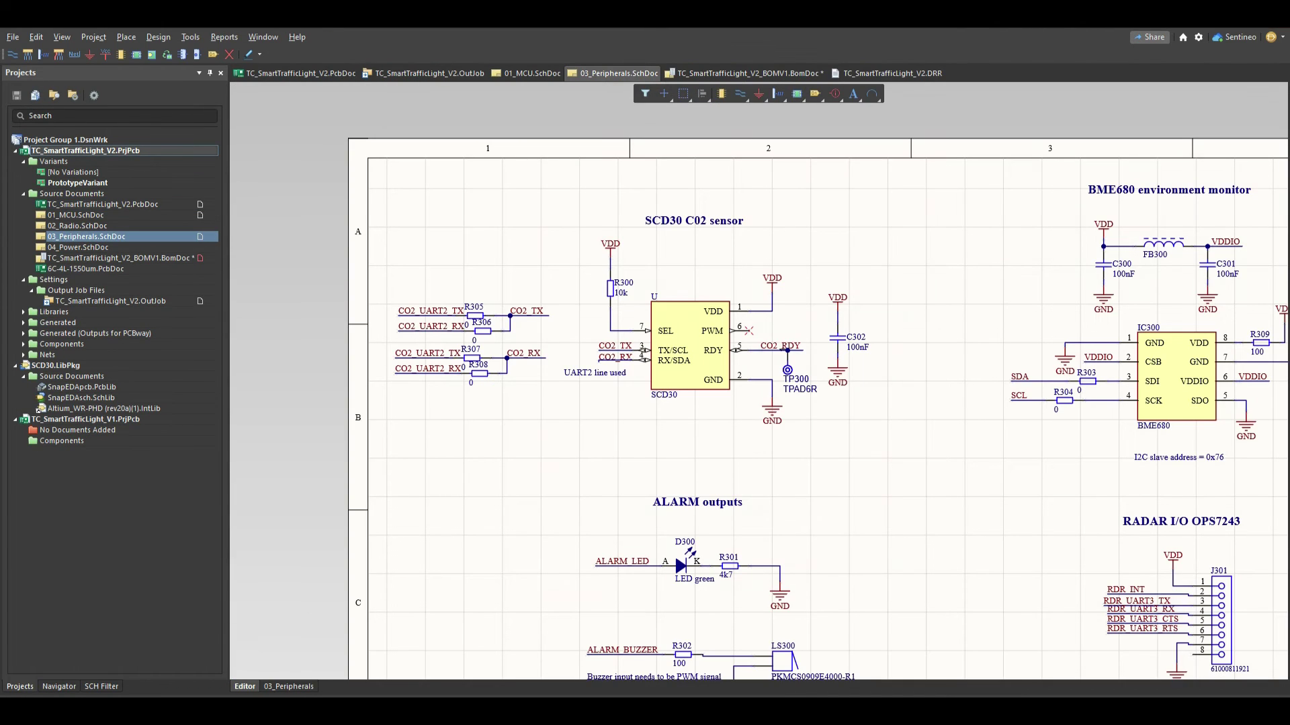
left_click(299, 689)
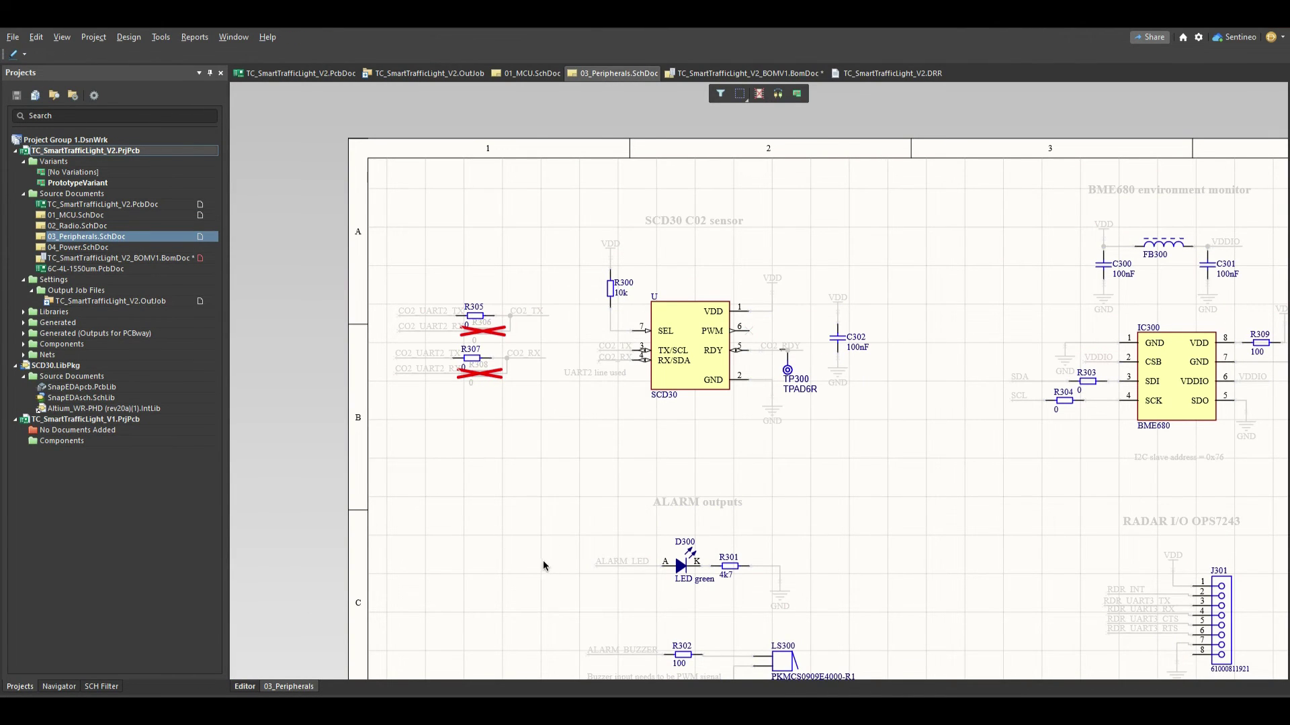
right_click_drag(546, 568, 452, 437)
scroll(418, 488, "down", 3, "ctrl")
scroll(469, 478, "up", 3, "ctrl")
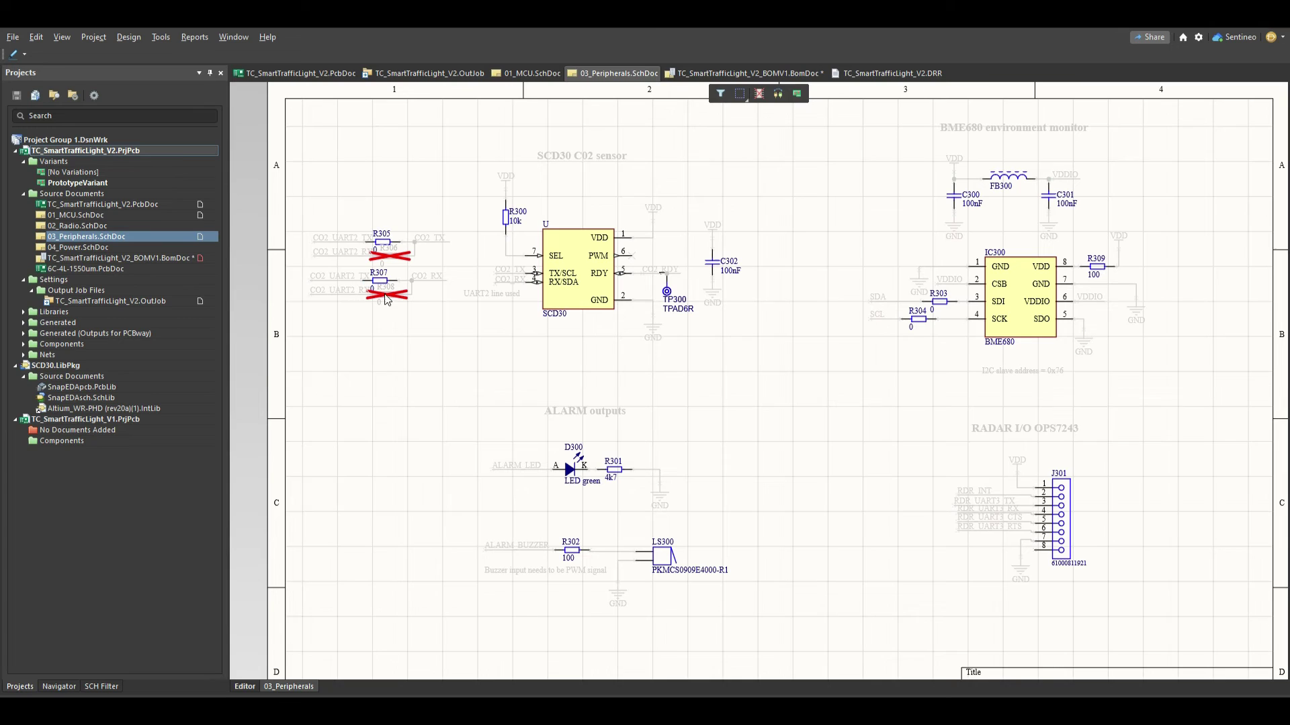
left_click(728, 74)
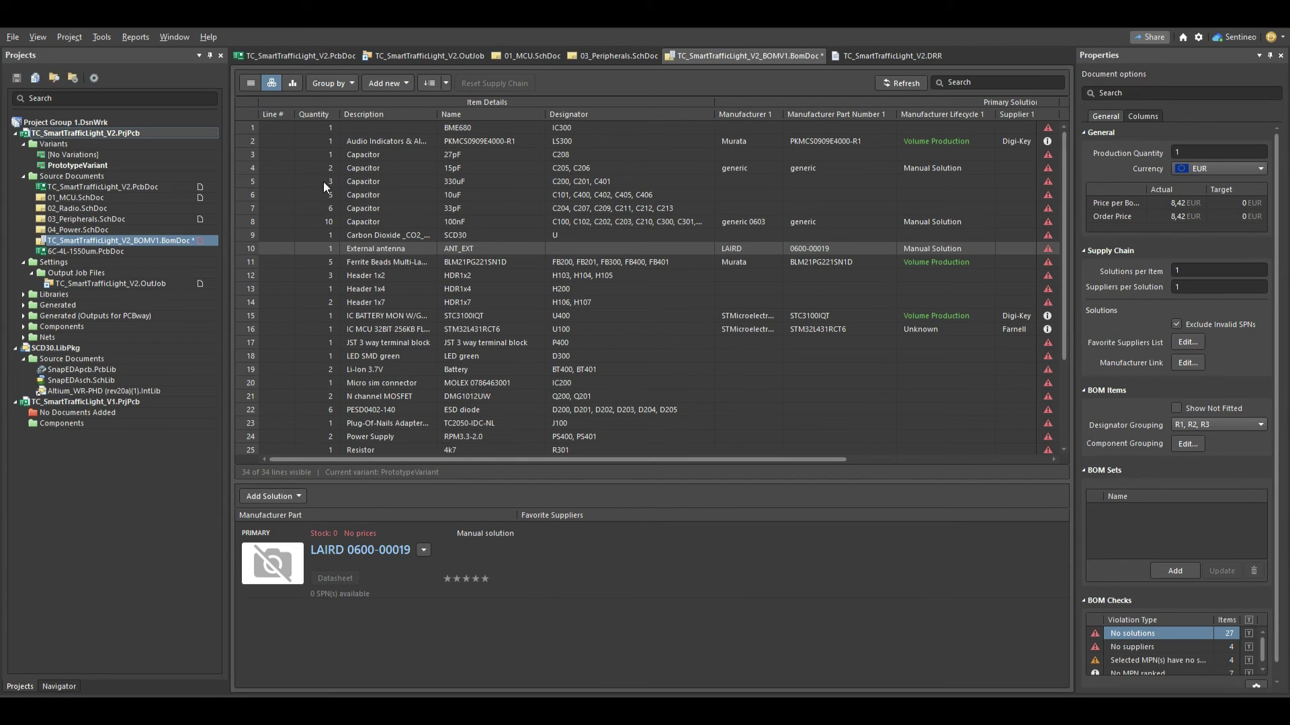
- Compare the BOM's six-part 0-ohm line under [No Variations] with PrototypeVariant's R303, R304, R305, R307
left_click(91, 155)
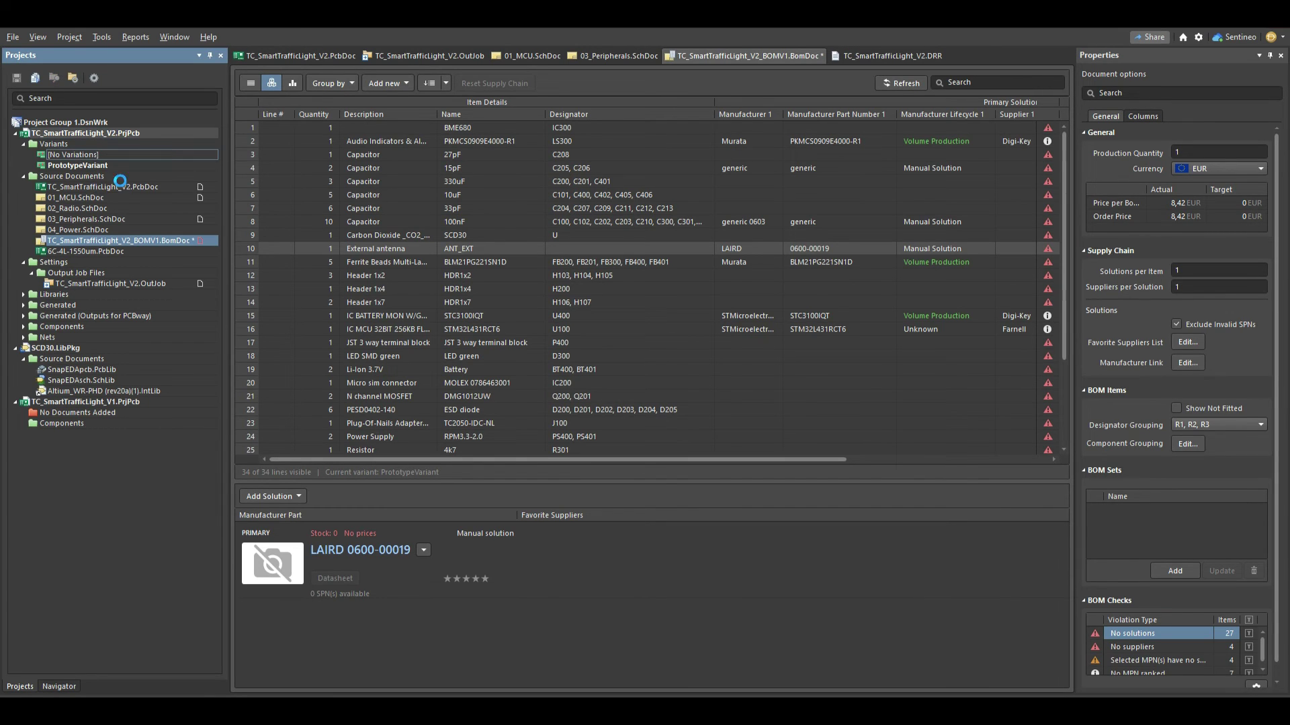
scroll(663, 283, "down", 3)
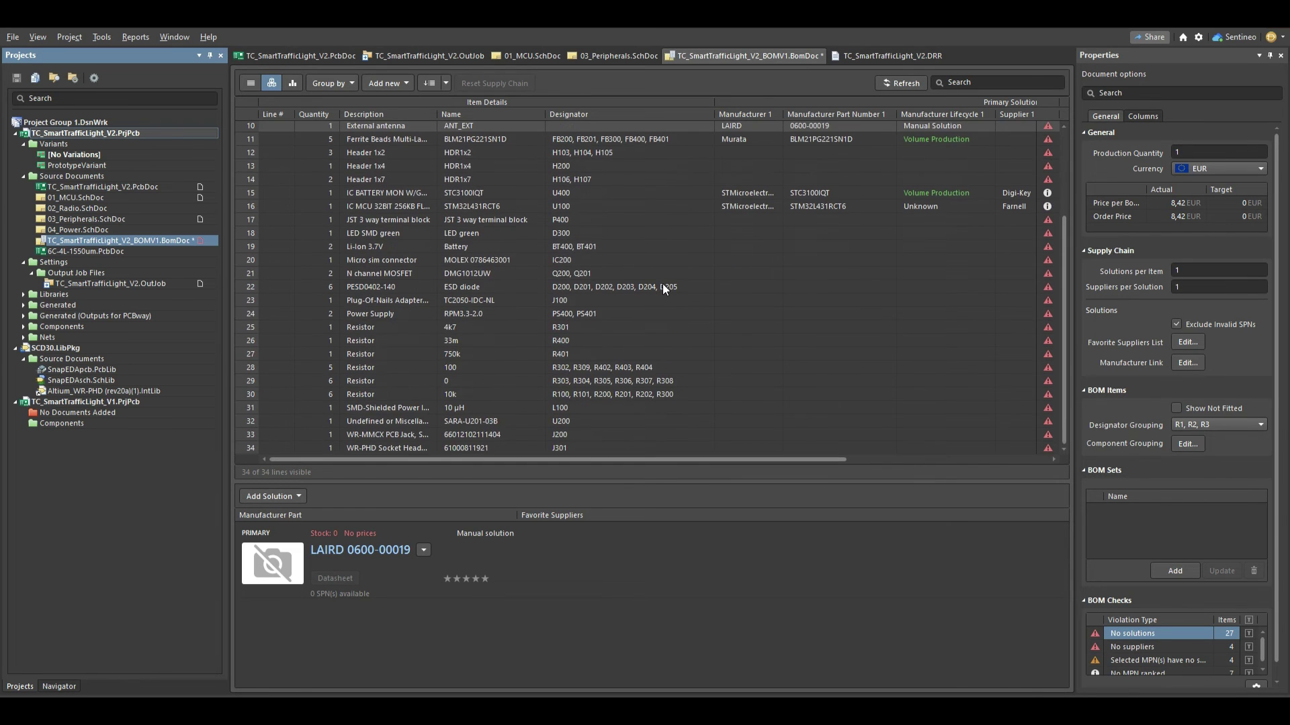
left_click(643, 382)
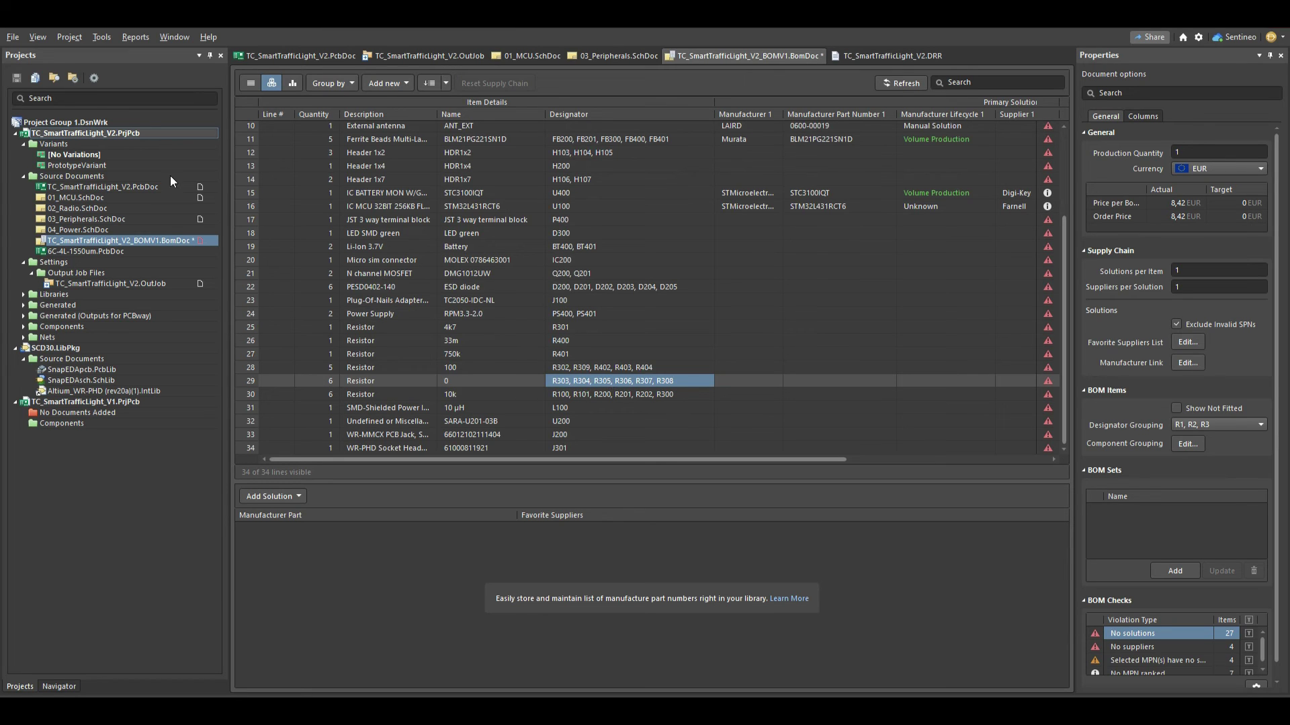
right_click(99, 166)
left_click(120, 191)
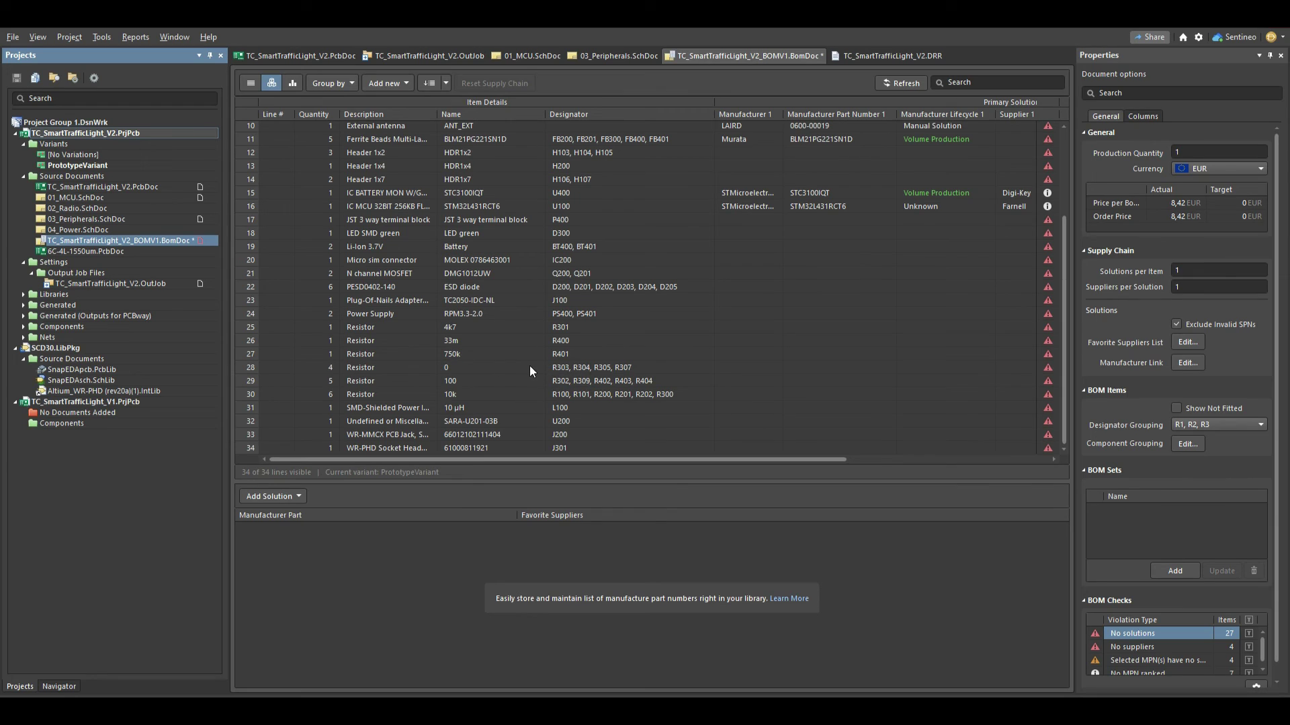
left_click(596, 369)
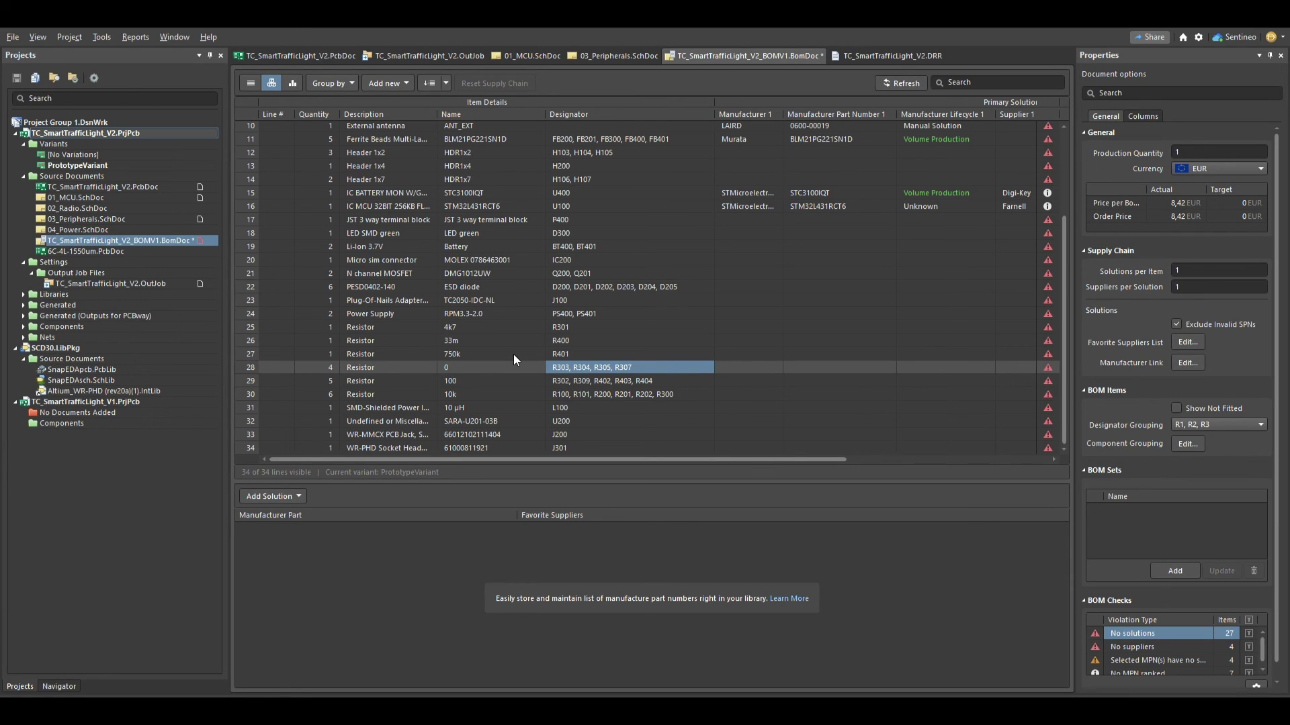
- Save TC_SmartTrafficLight_V2_BOMV1.BomDoc with Ctrl+S
key("ctrl+s")
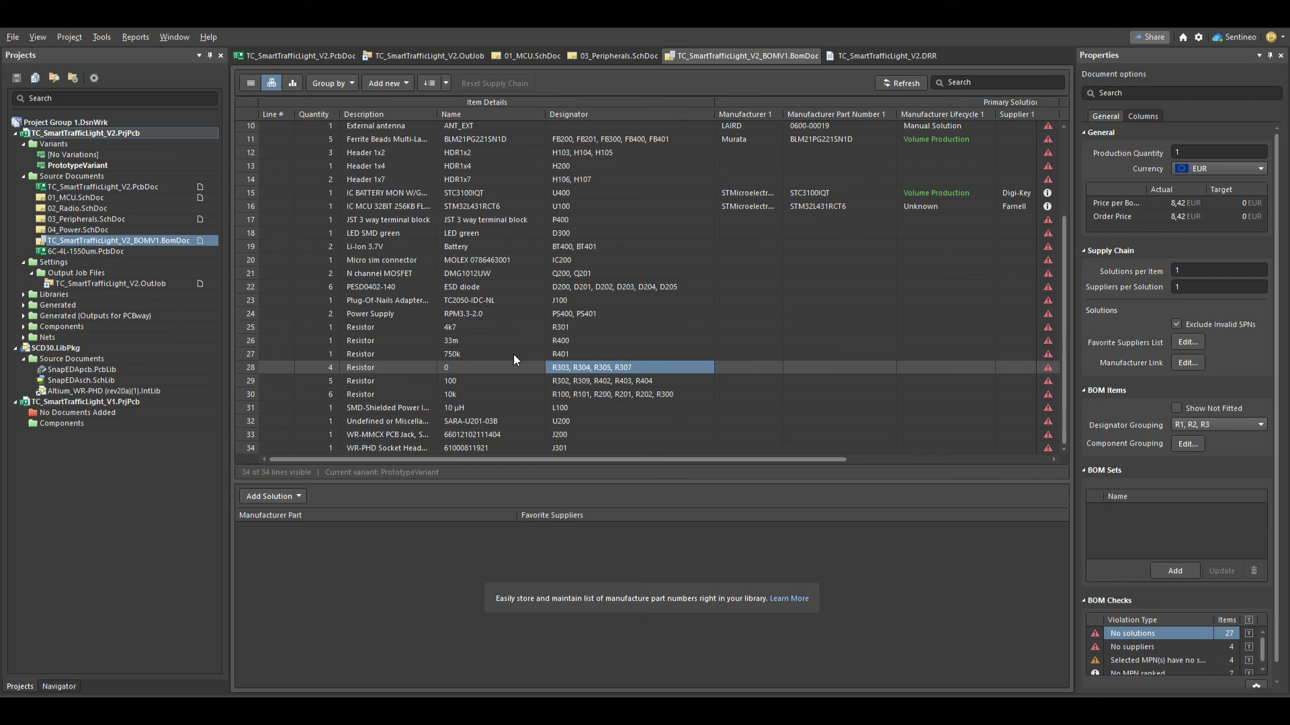